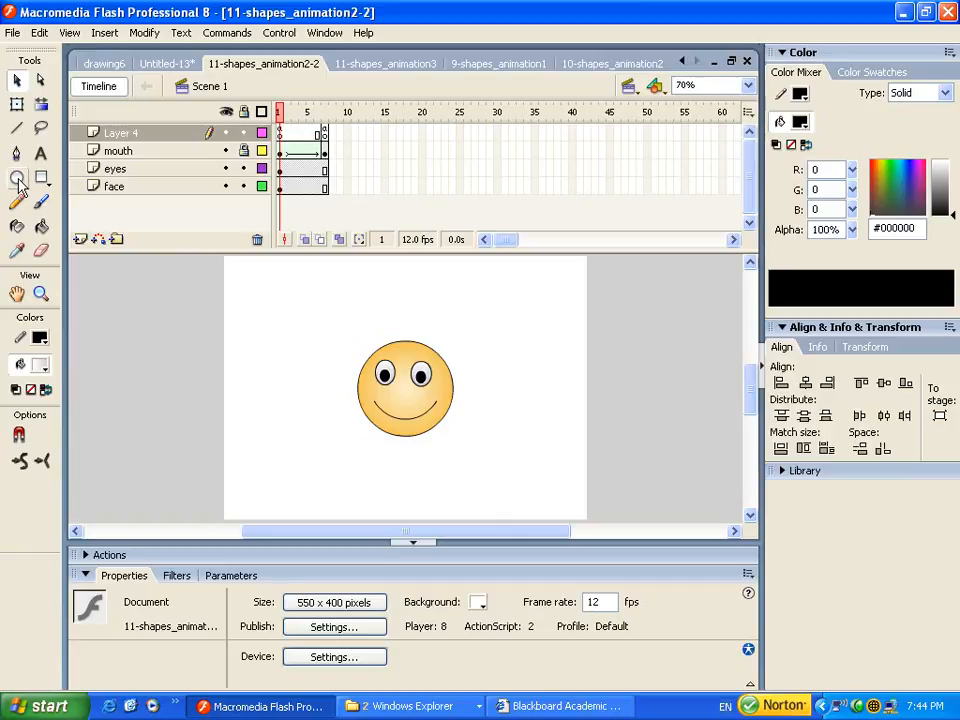
click(41, 178)
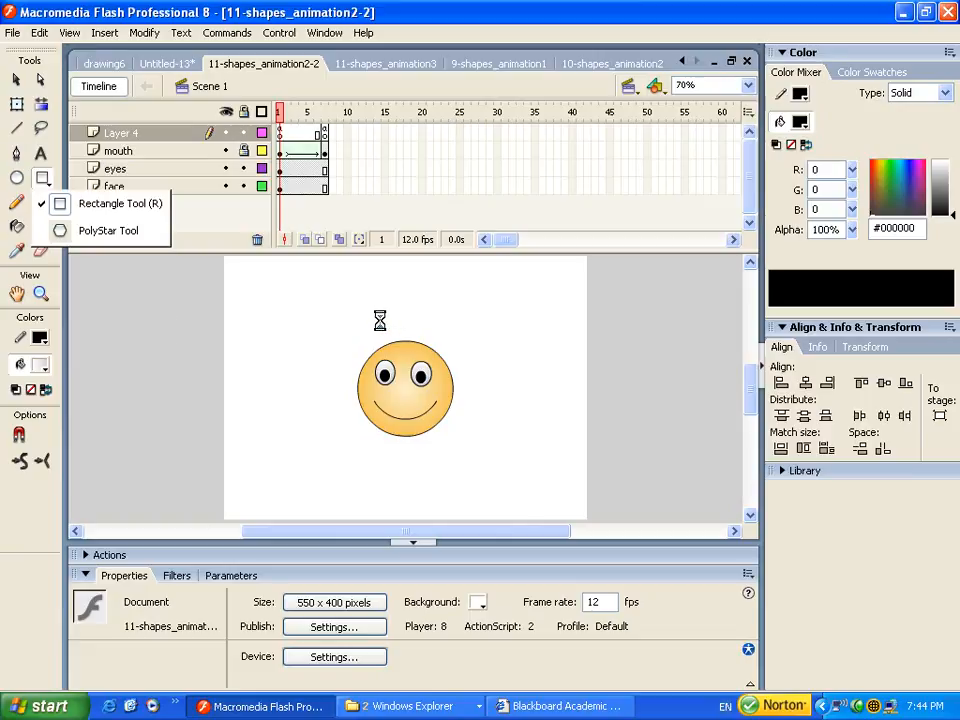
click(16, 79)
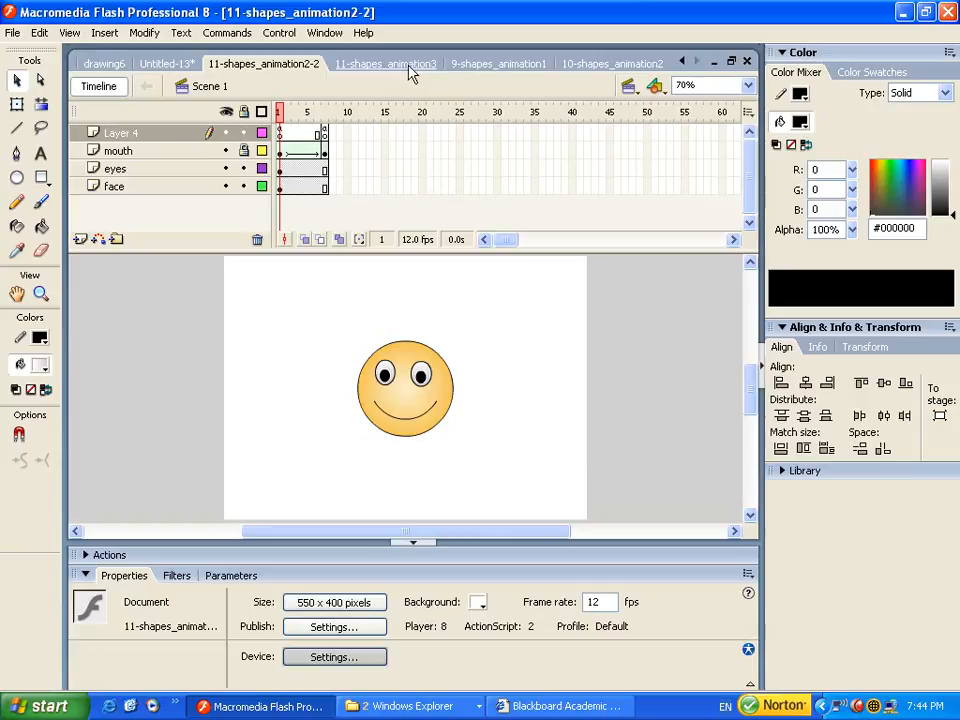
Switch to the 10-shapes_animation2 document and scrub through the line's shape animation between frames 1 and 15
click(605, 66)
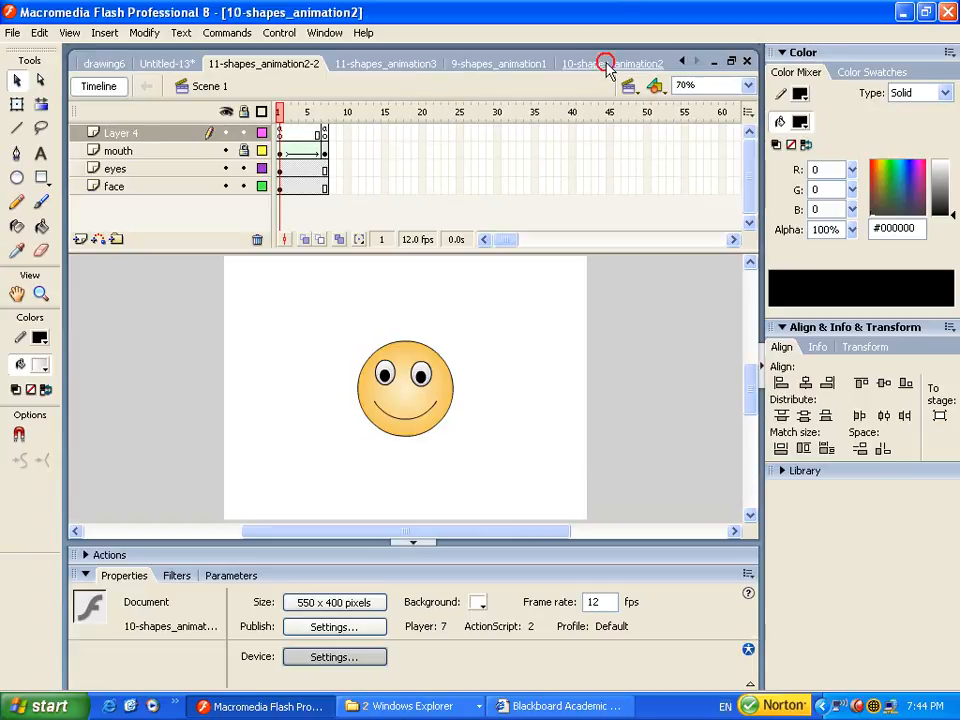
drag(281, 110, 392, 120)
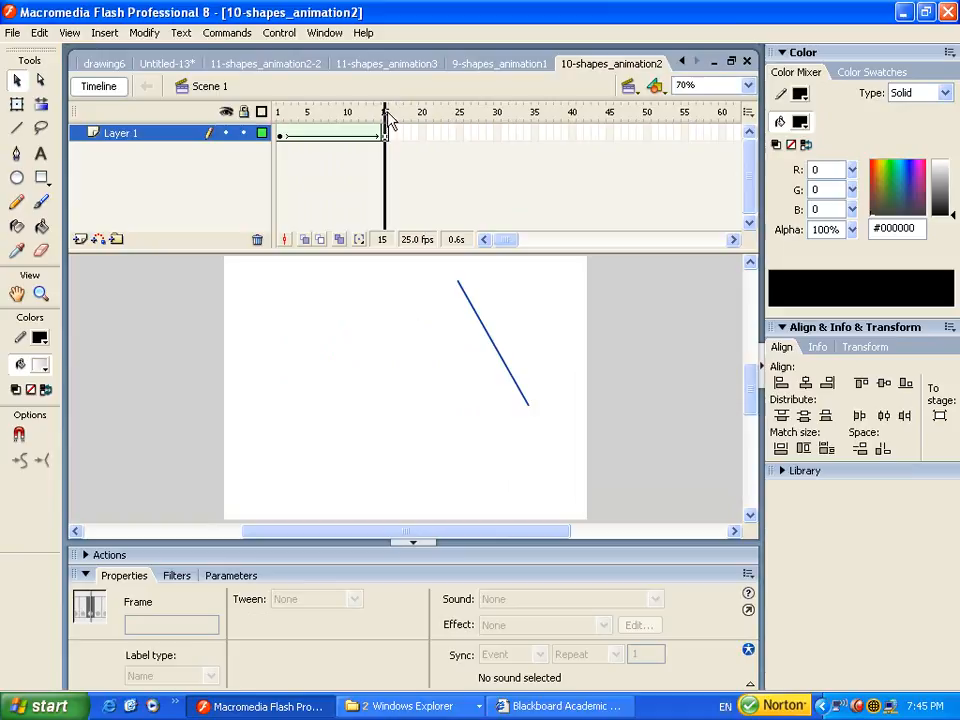
drag(392, 119, 272, 118)
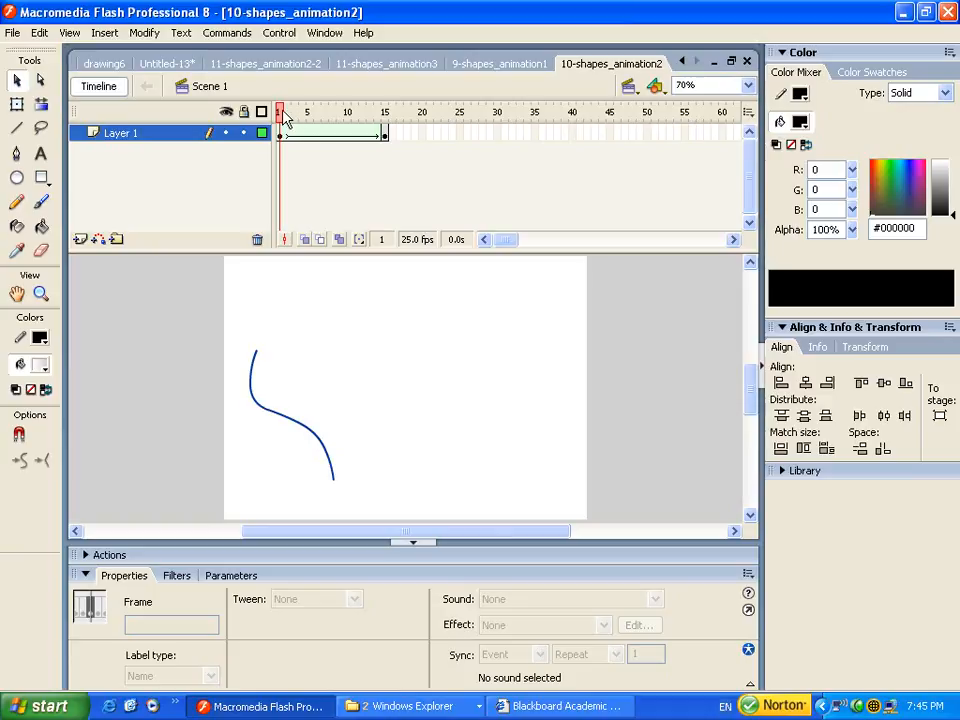
drag(279, 110, 397, 117)
View the 9-shapes_animation1 document, then scrub through the triangle and square animation in 11-shapes_animation3
click(493, 68)
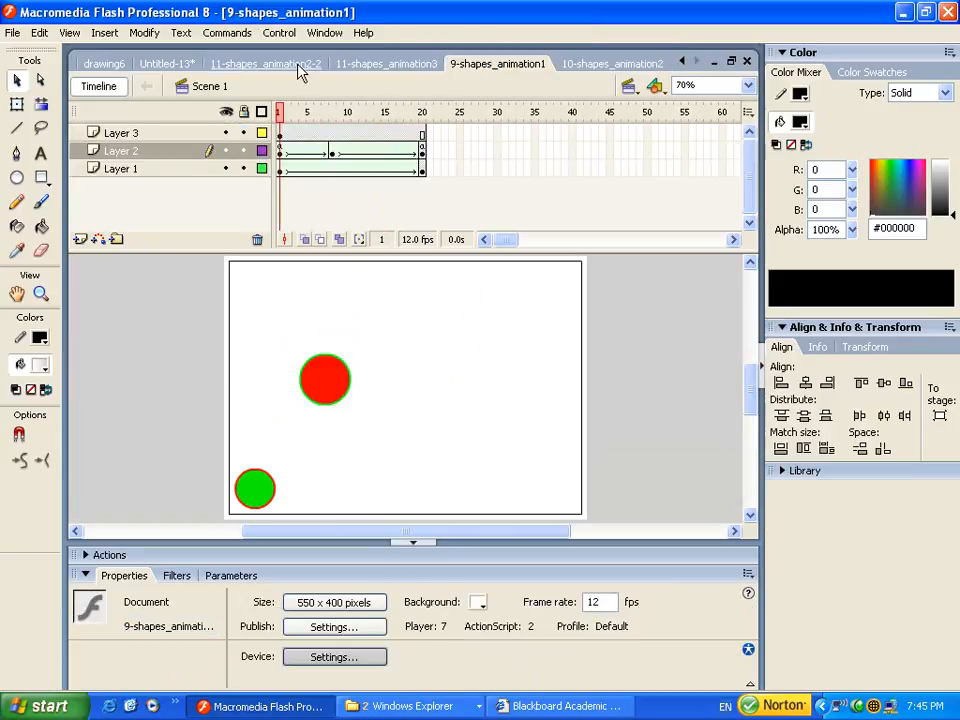
click(347, 65)
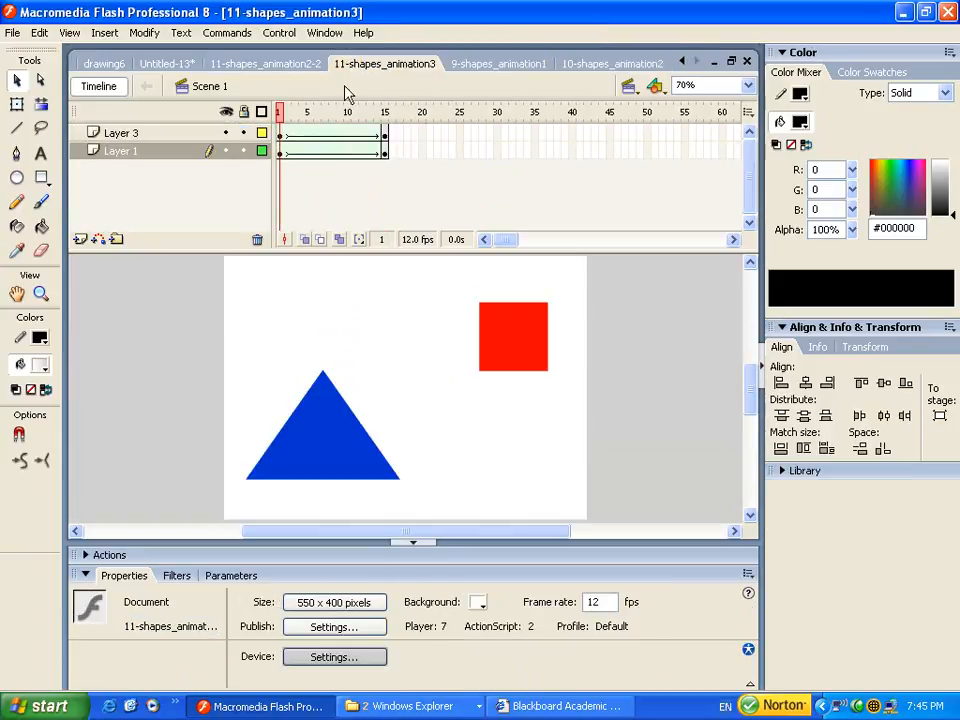
click(283, 150)
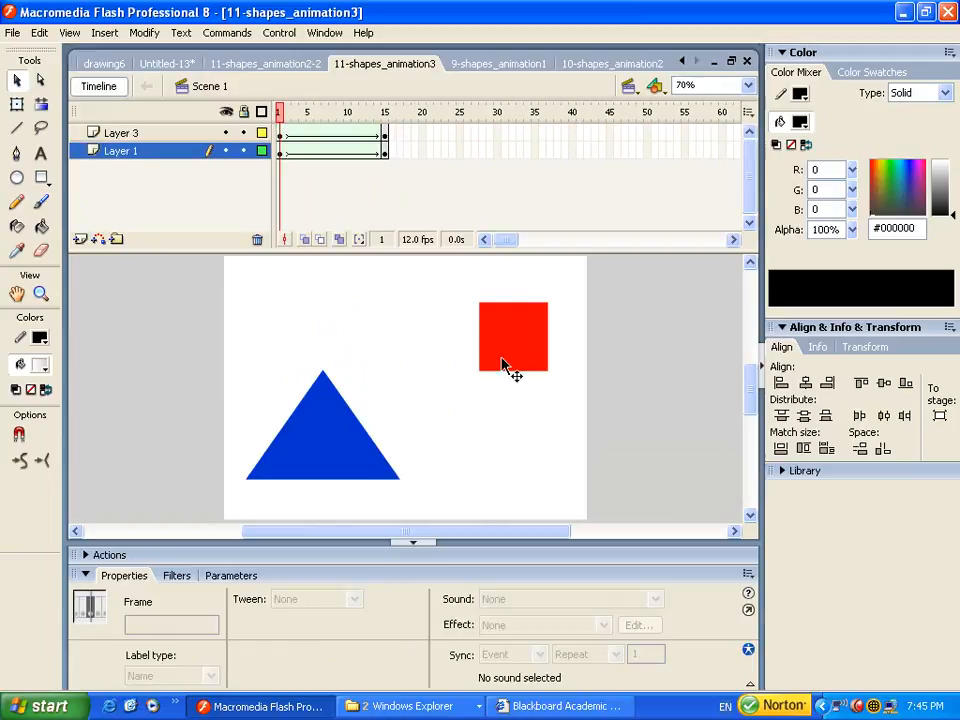
drag(280, 115, 213, 118)
mouse_move(280, 112)
mouse_down()
mouse_move(413, 124)
mouse_move(280, 113)
mouse_up()
Create a new blank Flash Document
key(ctrl+n)
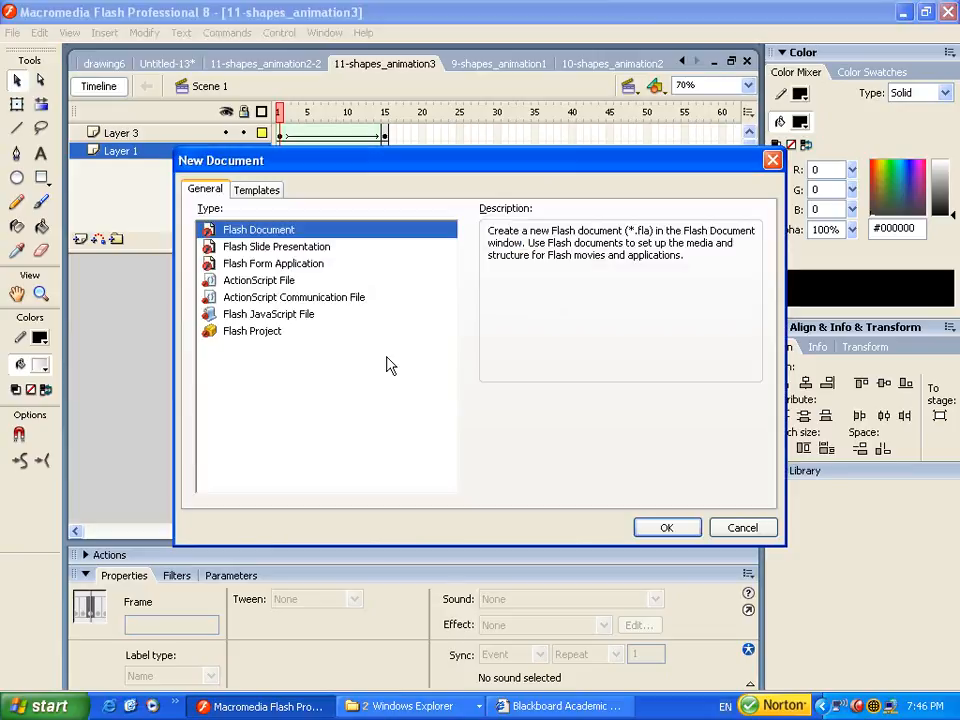
click(664, 531)
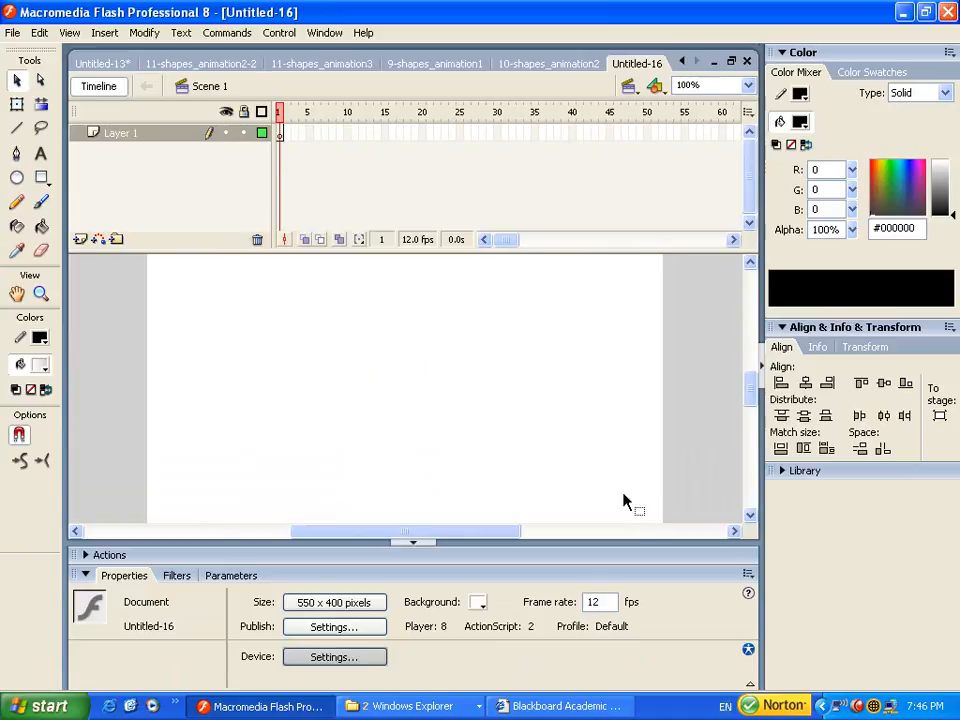
key(ctrl+2)
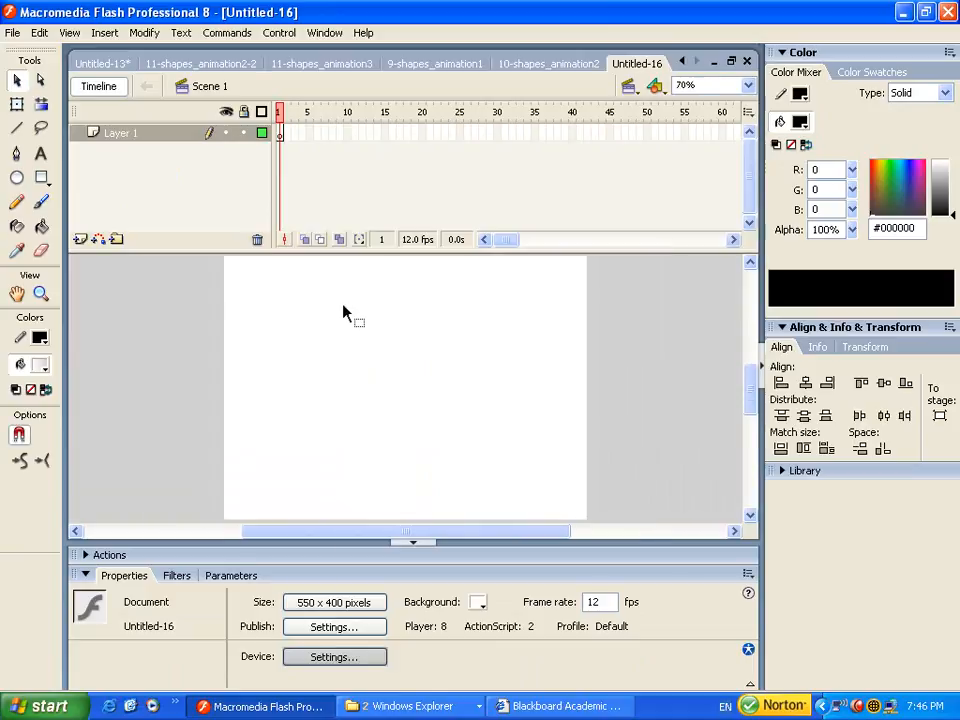
Draw a square about 179 px wide in the middle of the stage at frame 1, filled with orange-red #FF3300
click(41, 178)
click(41, 367)
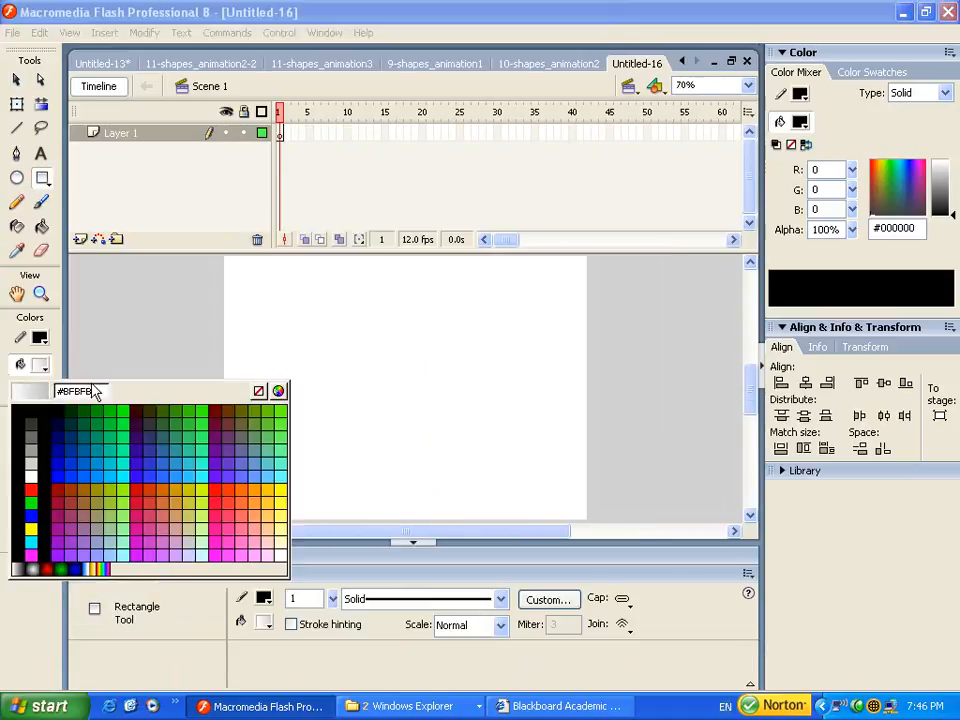
click(232, 485)
drag(346, 328, 464, 446)
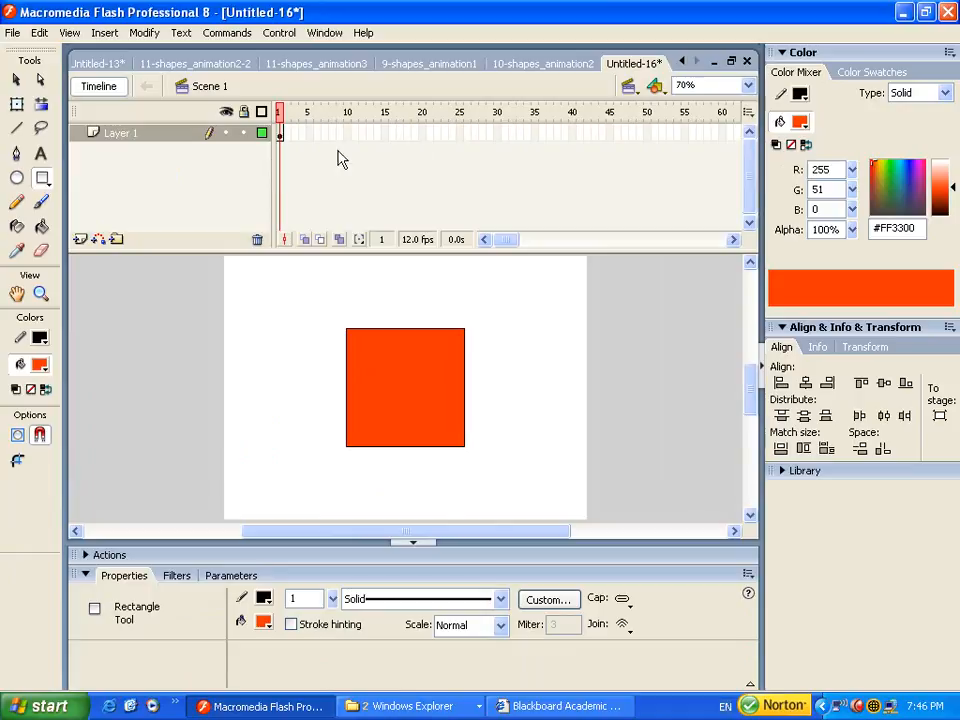
Insert a keyframe at frame 20 of Layer 1 and delete the square from that frame
click(422, 133)
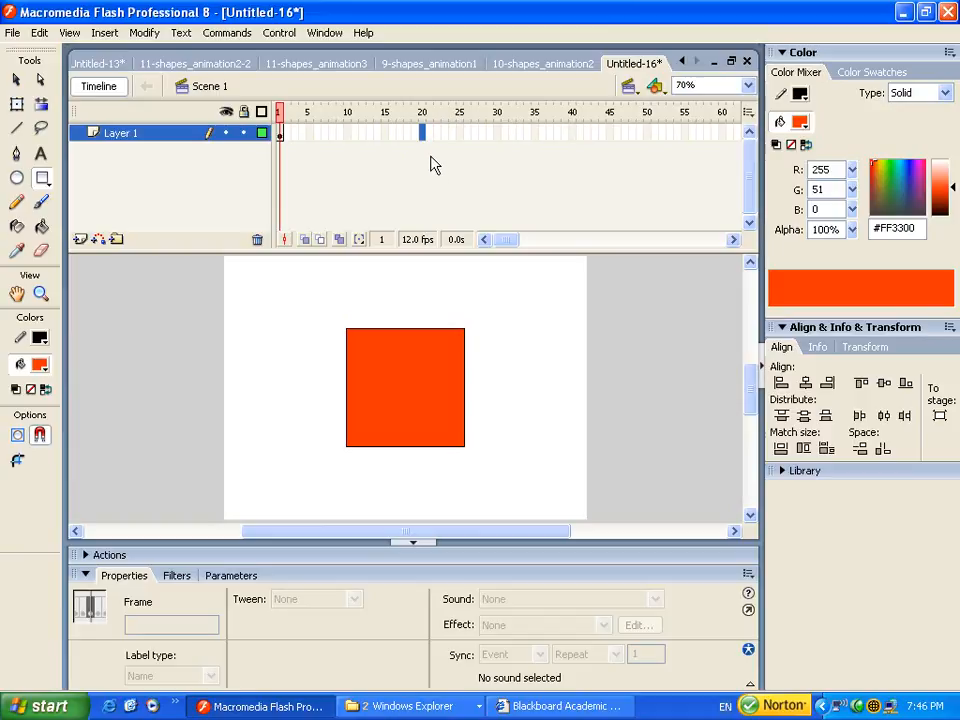
key(F6)
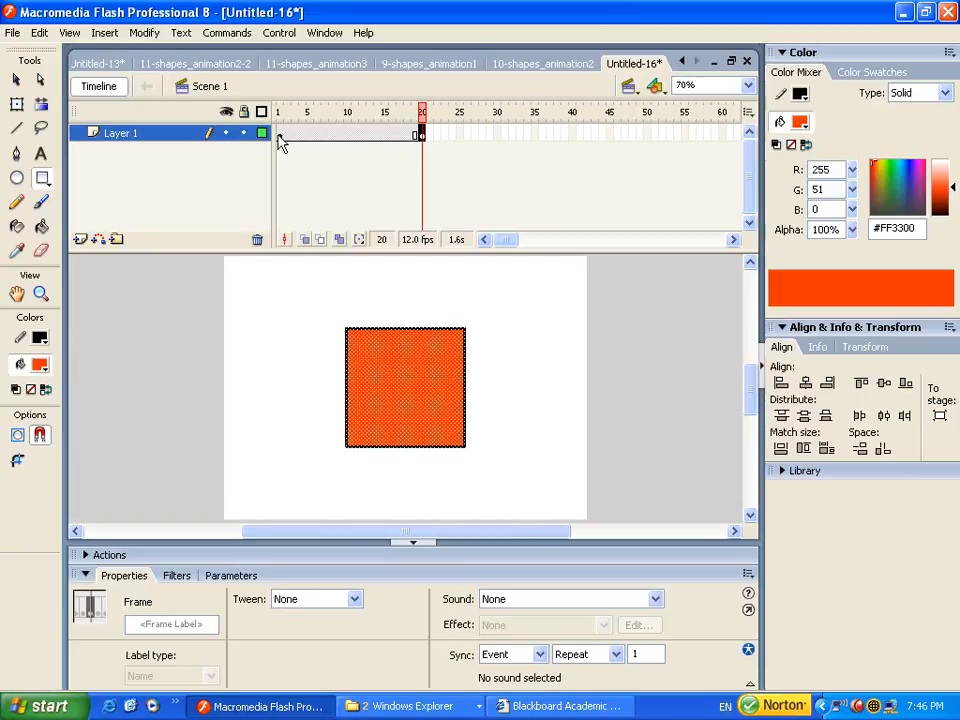
click(16, 79)
click(346, 345)
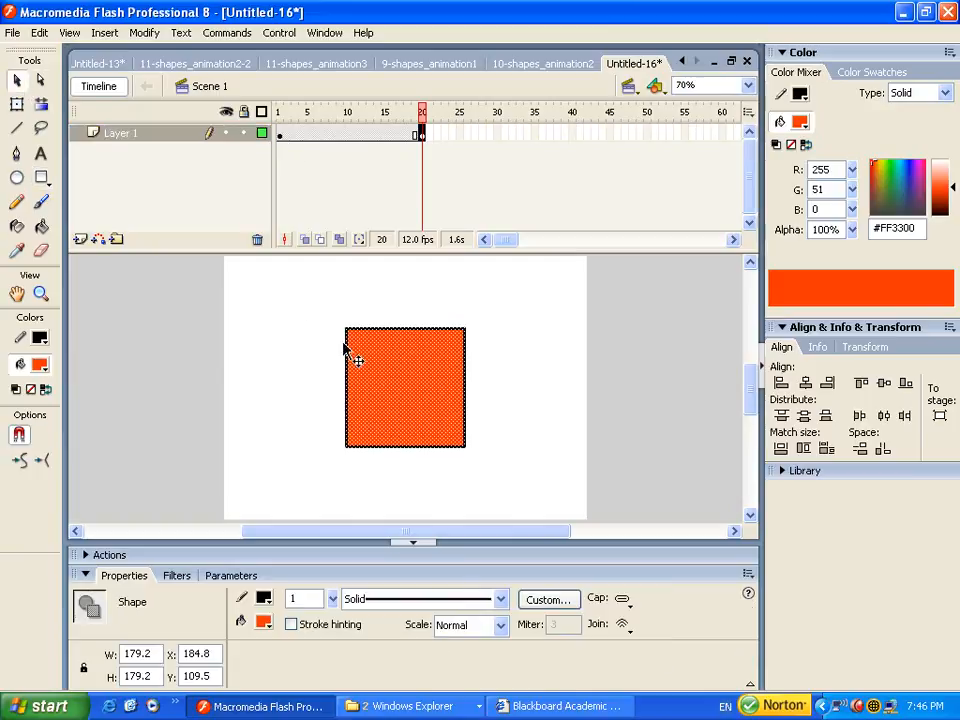
click(406, 367)
key(Delete)
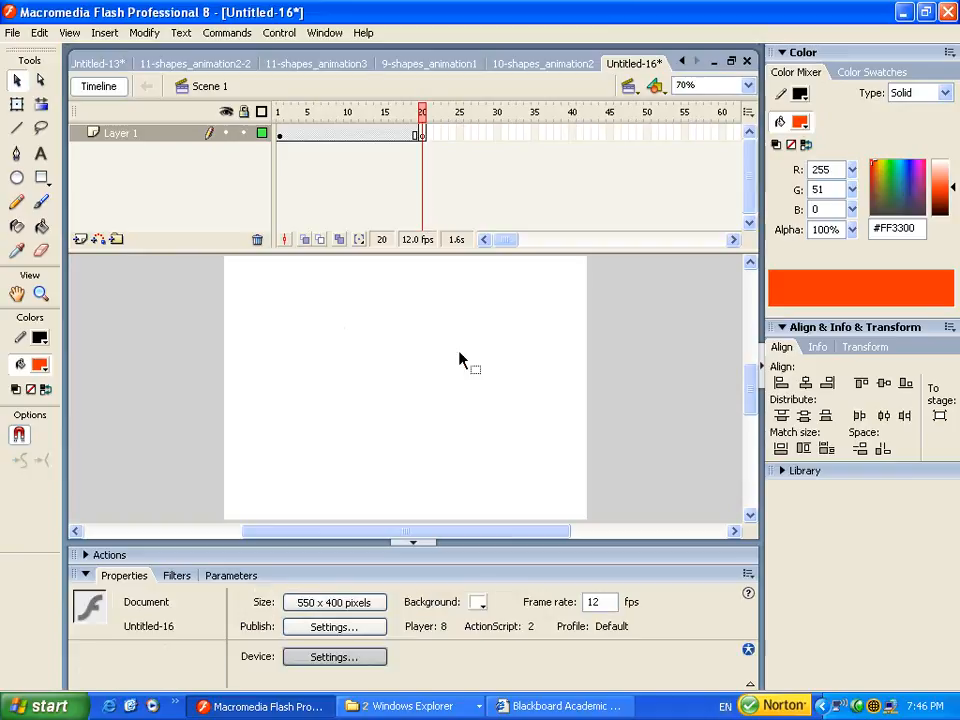
Draw an orange-red #FF3300 circle near the stage centre at frame 20 and compare it with the square at frame 1
click(17, 178)
drag(350, 354, 454, 431)
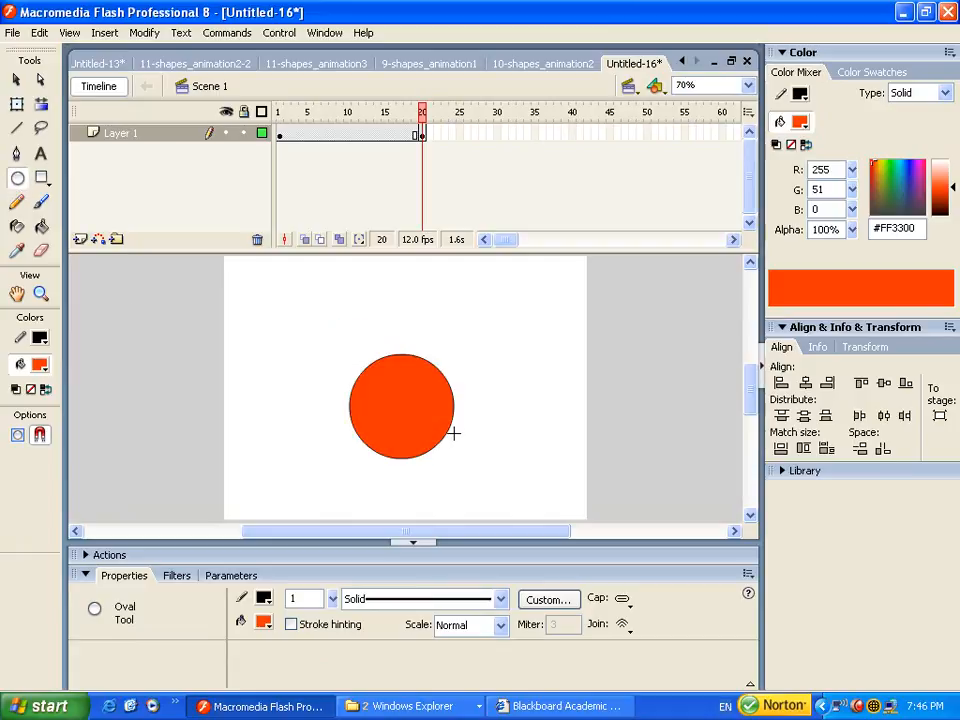
click(17, 80)
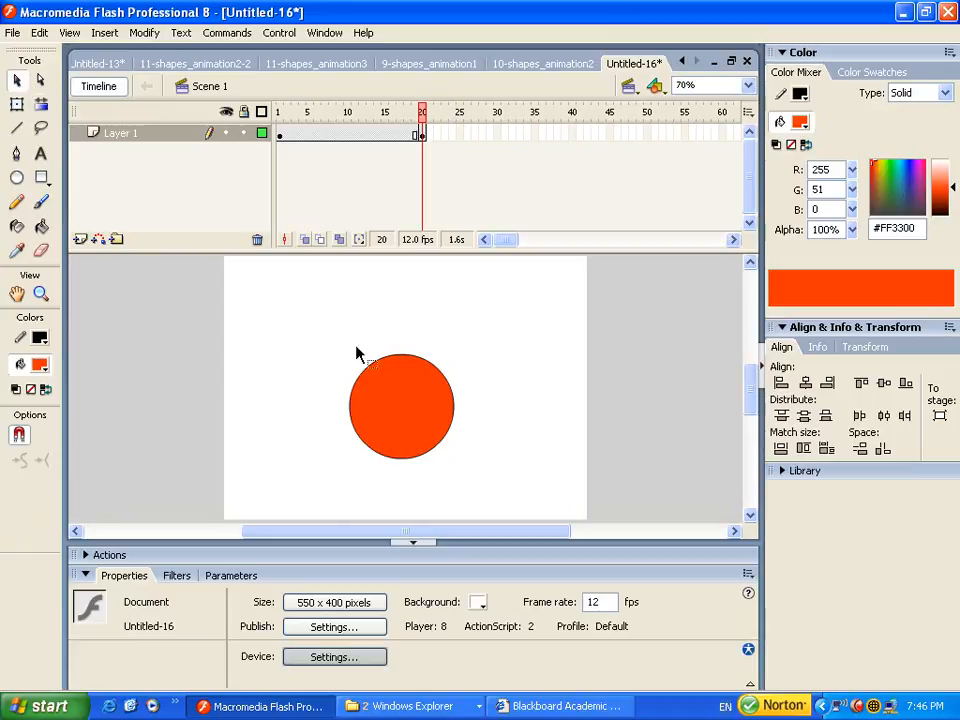
click(279, 111)
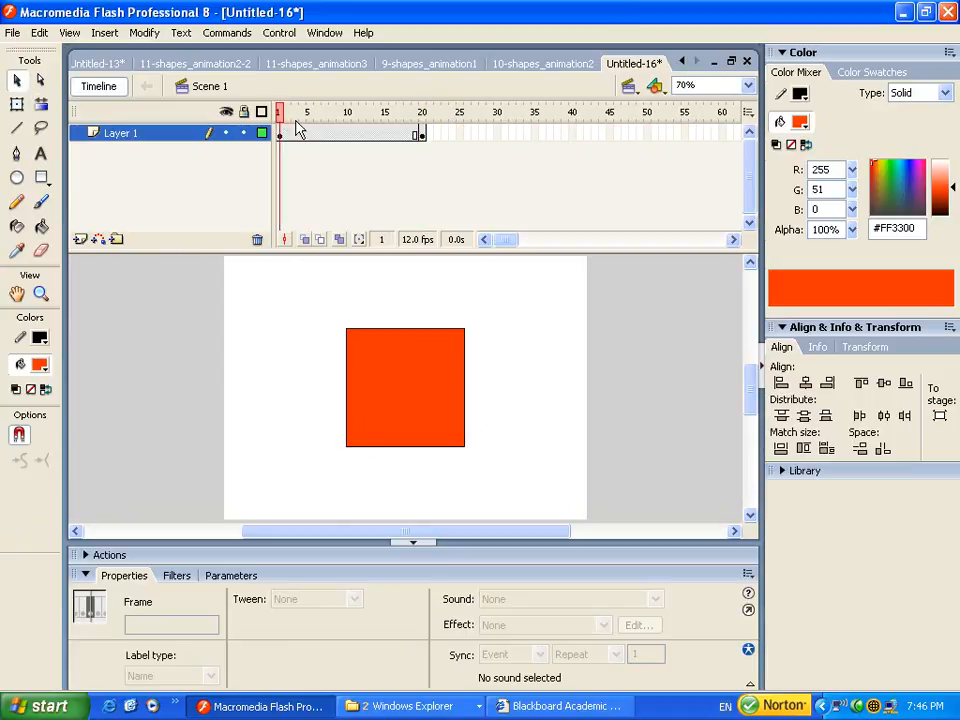
click(422, 112)
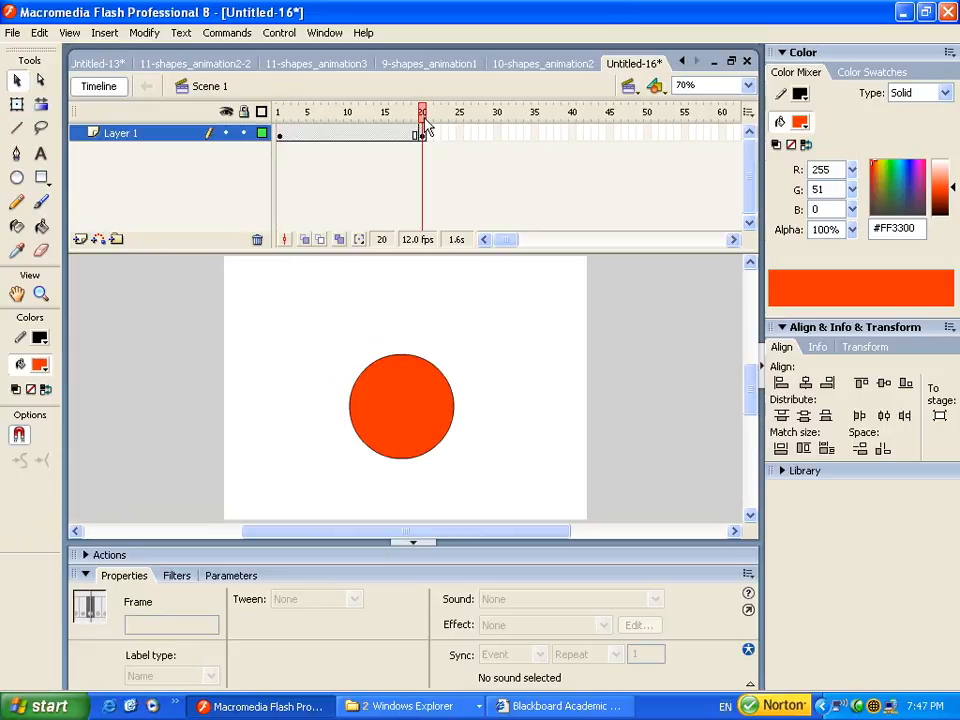
Apply a Shape tween to the frames between the square and the circle and preview the morph from frame 1
click(294, 133)
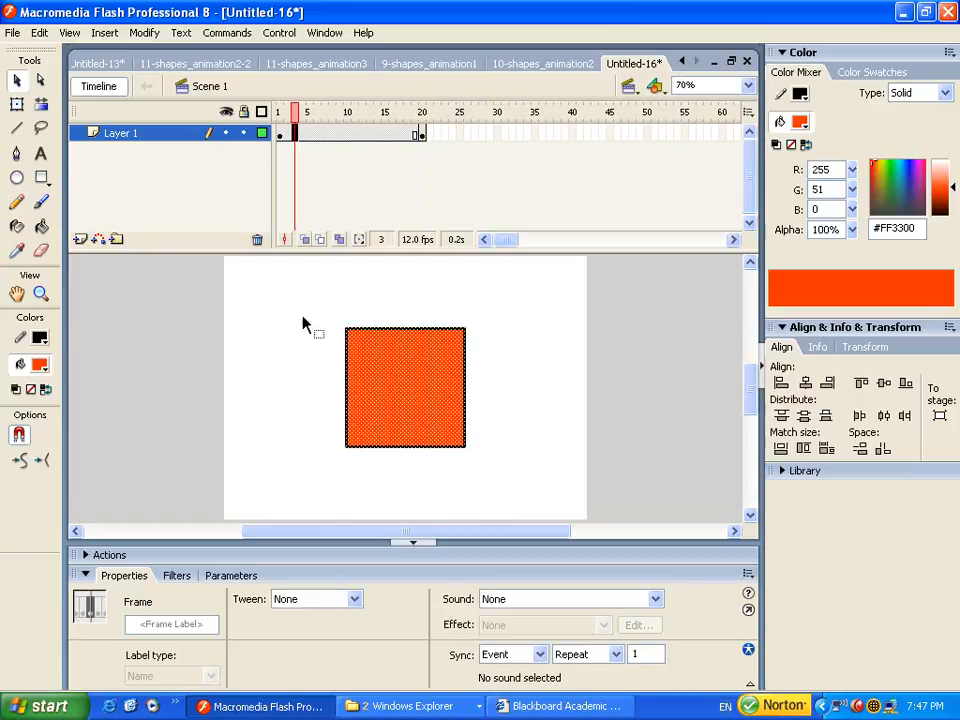
click(302, 599)
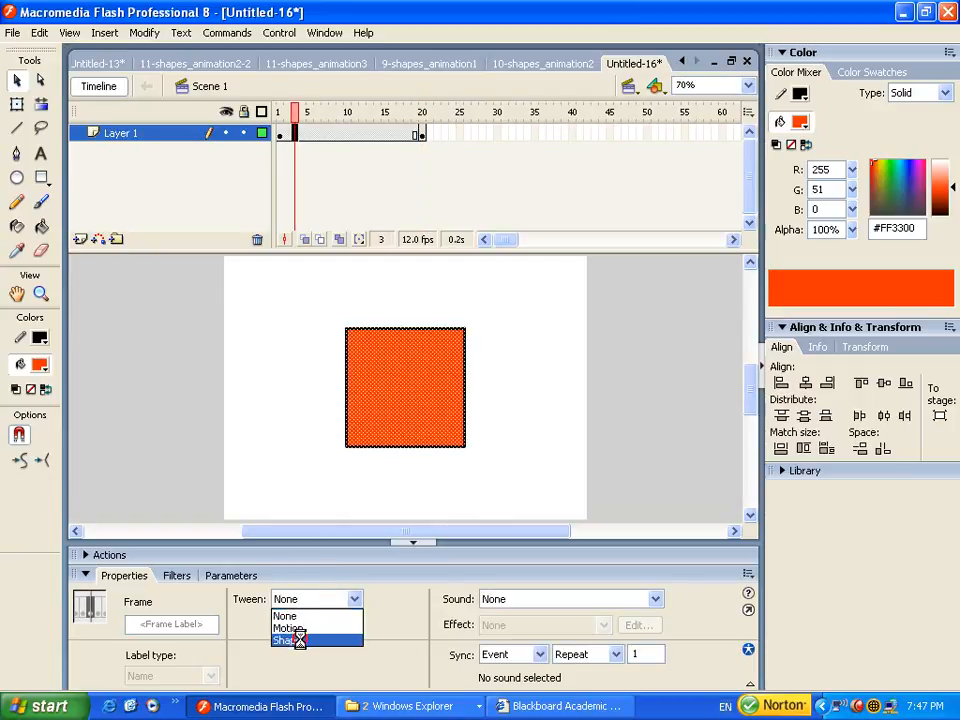
click(296, 640)
click(265, 115)
mouse_move(278, 115)
mouse_down()
mouse_move(426, 129)
mouse_move(296, 126)
mouse_move(291, 120)
mouse_move(446, 133)
mouse_move(279, 120)
mouse_up()
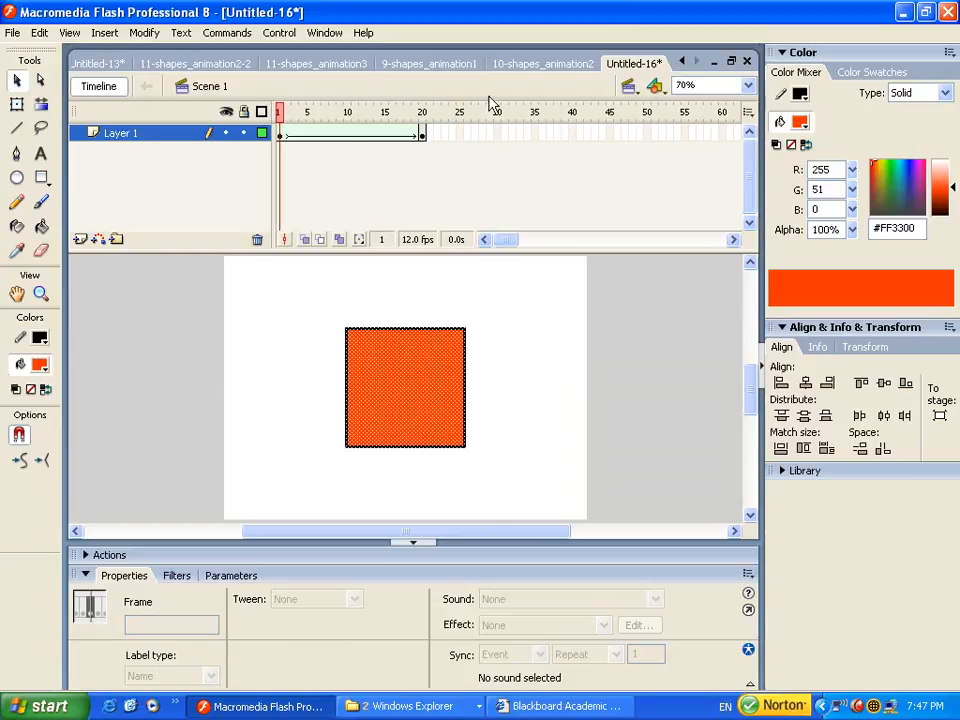
Switch to the 11-shapes_animation2-2 document and scrub through the smiley's mouth animation between frames 1 and 7
click(520, 65)
click(452, 63)
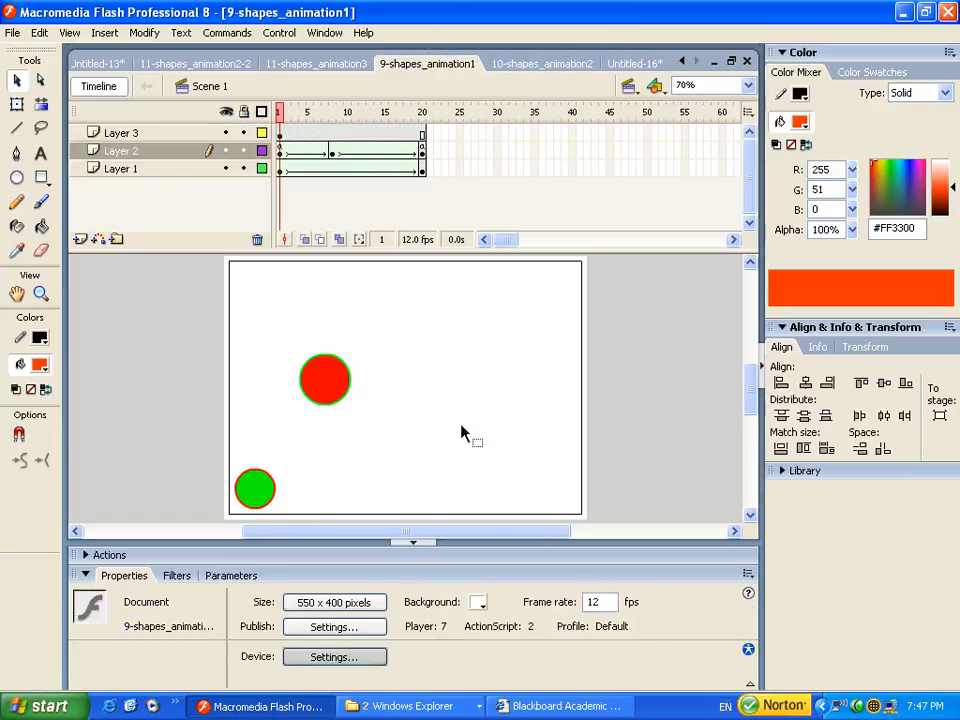
click(315, 64)
click(212, 63)
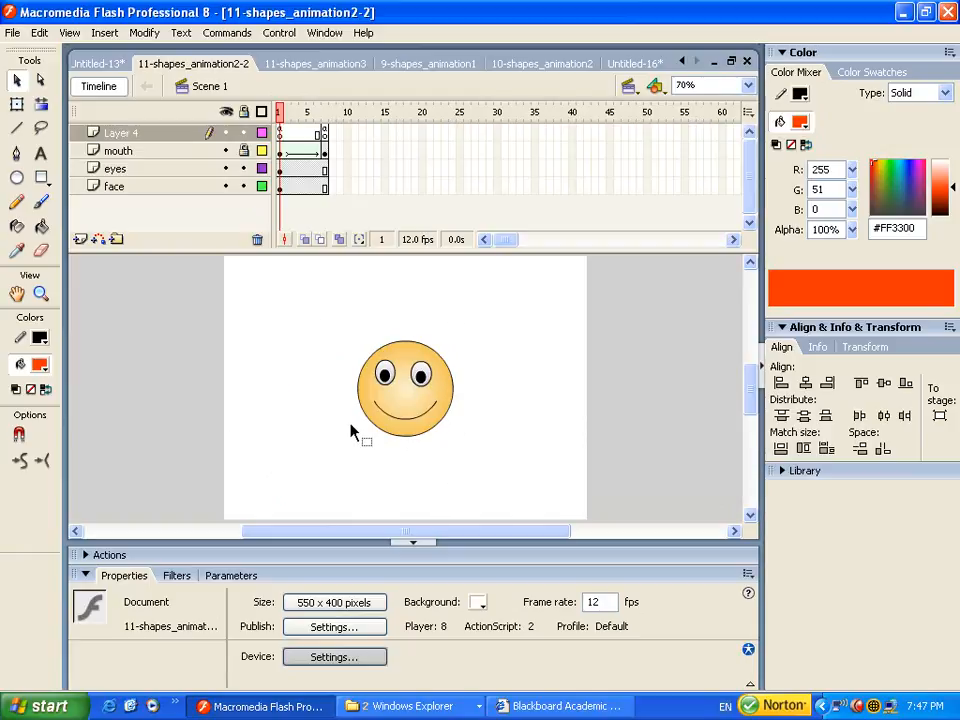
drag(283, 120, 343, 120)
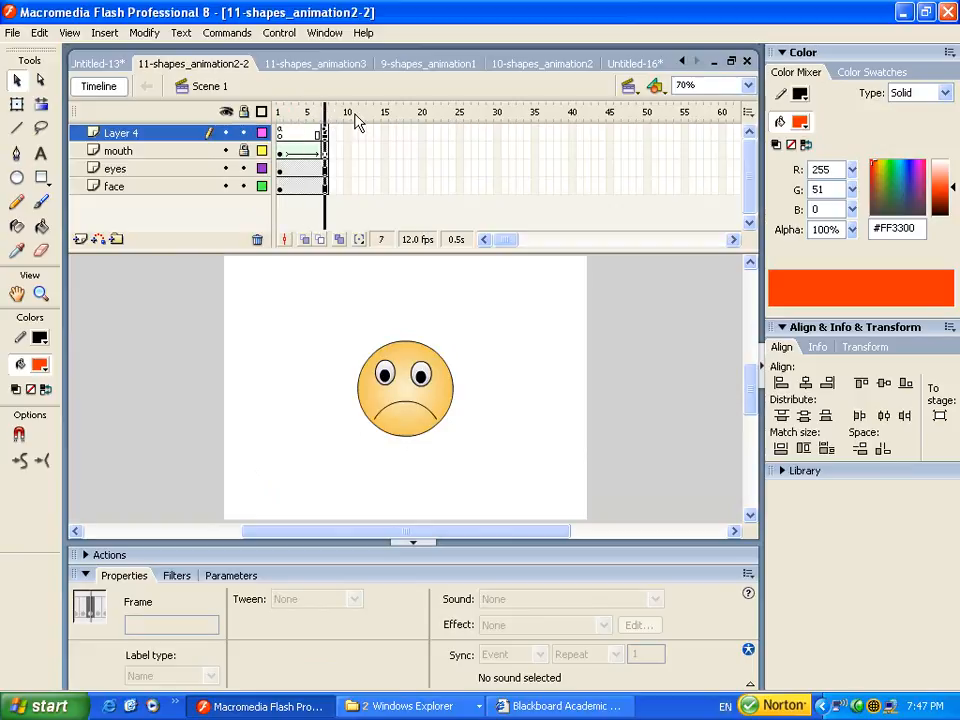
click(279, 108)
click(325, 109)
drag(353, 102, 253, 100)
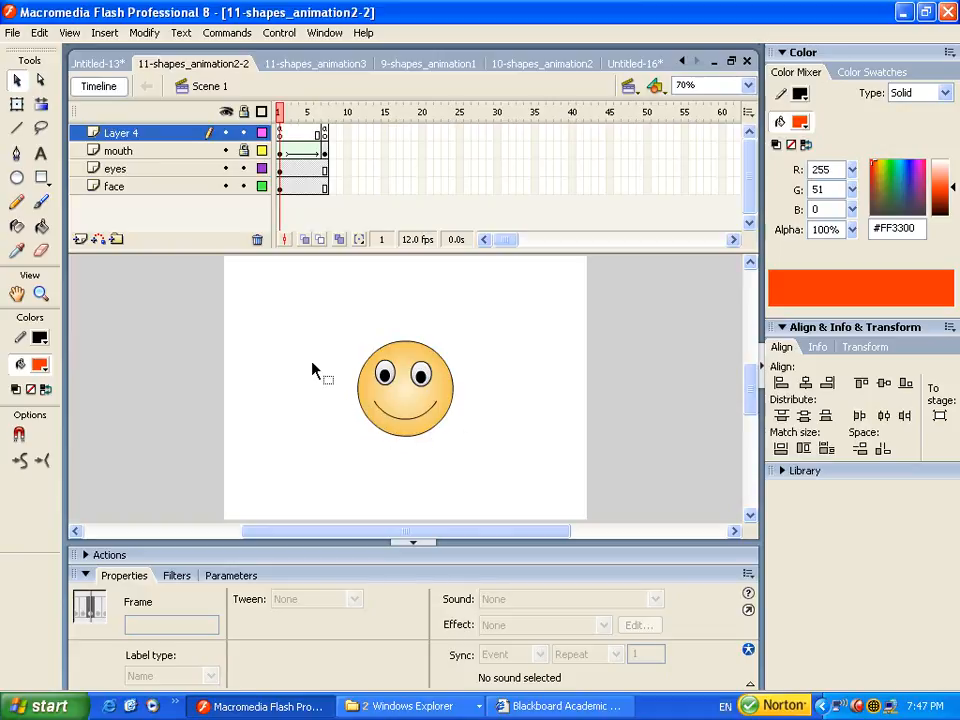
drag(280, 108, 243, 140)
Select the smiley's face circle and inspect its gradient fill type and colours
click(446, 383)
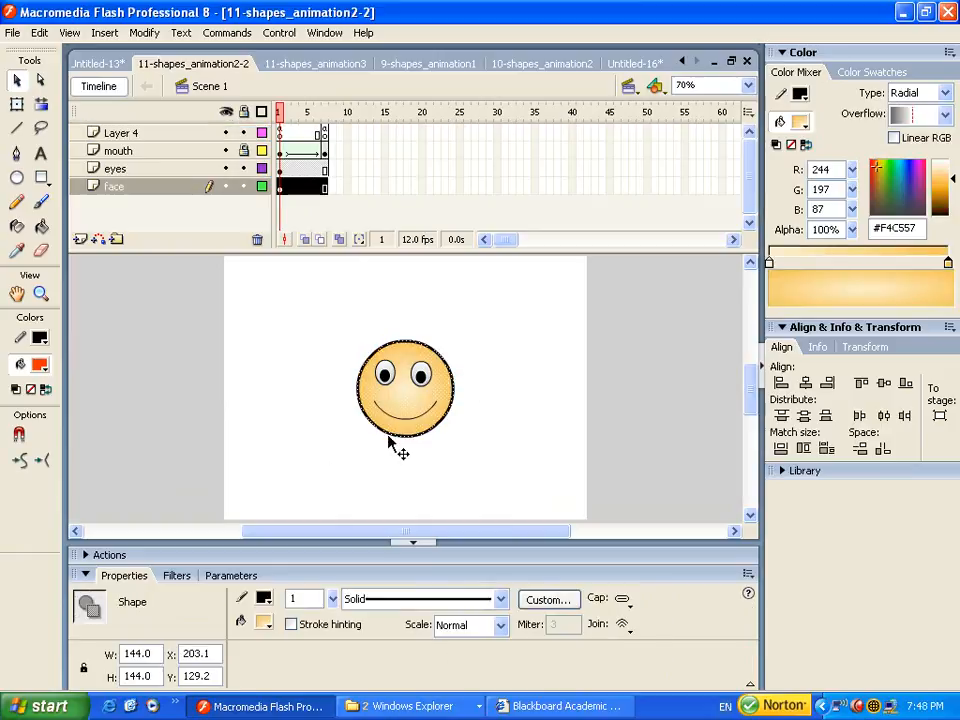
click(916, 90)
click(916, 90)
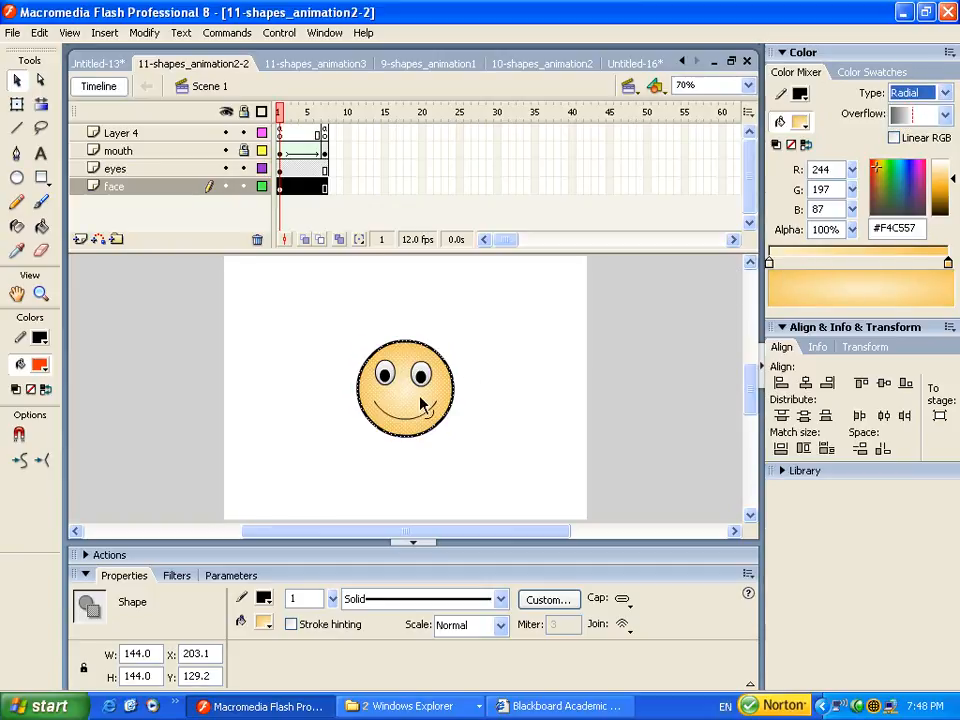
click(392, 322)
Select the contents of the eyes layer and inspect the fill and outline settings of the left eye and its pupil
click(134, 172)
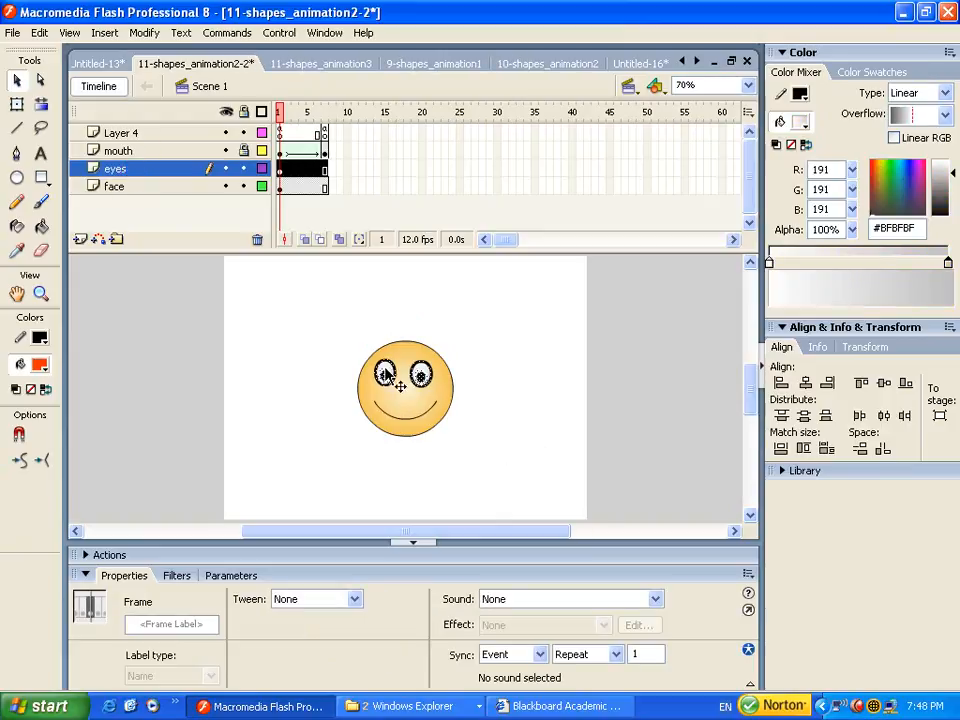
click(300, 350)
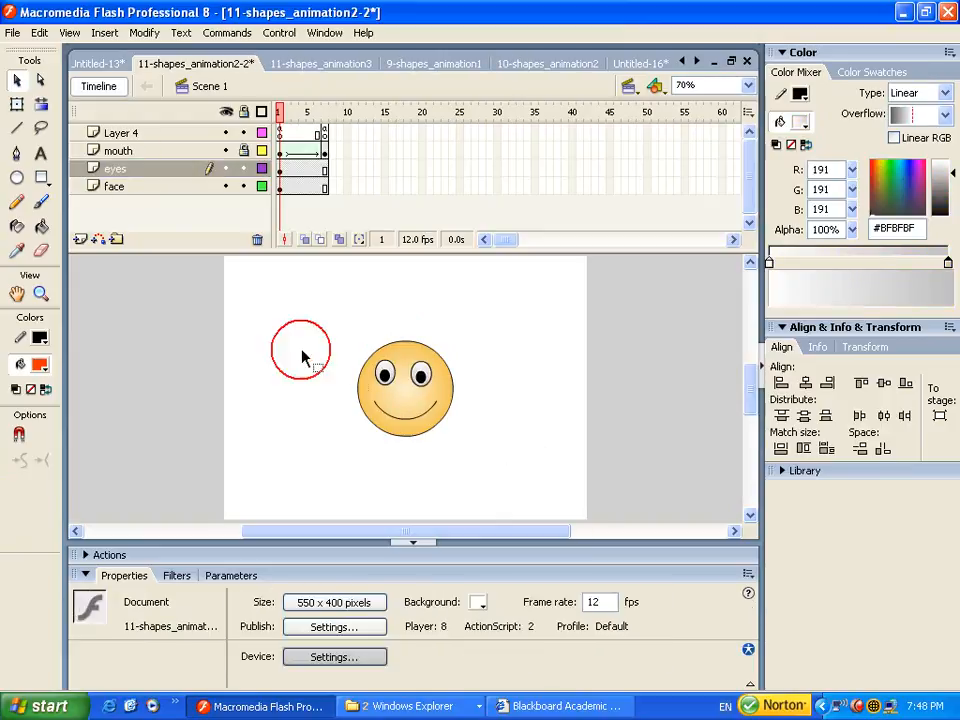
click(390, 372)
click(391, 372)
click(390, 372)
click(390, 372)
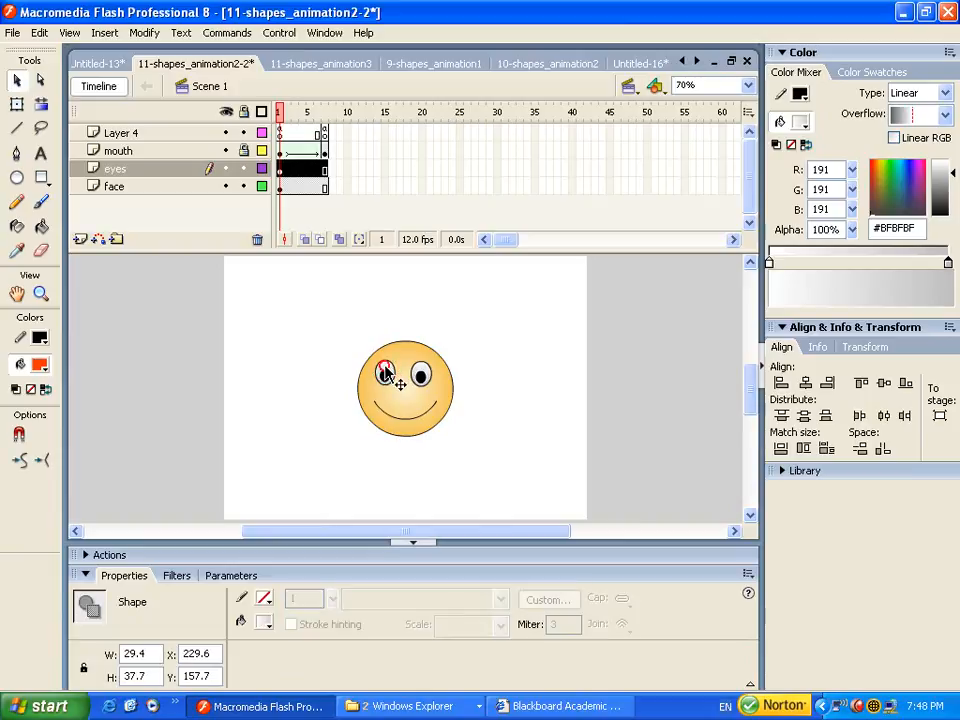
click(387, 373)
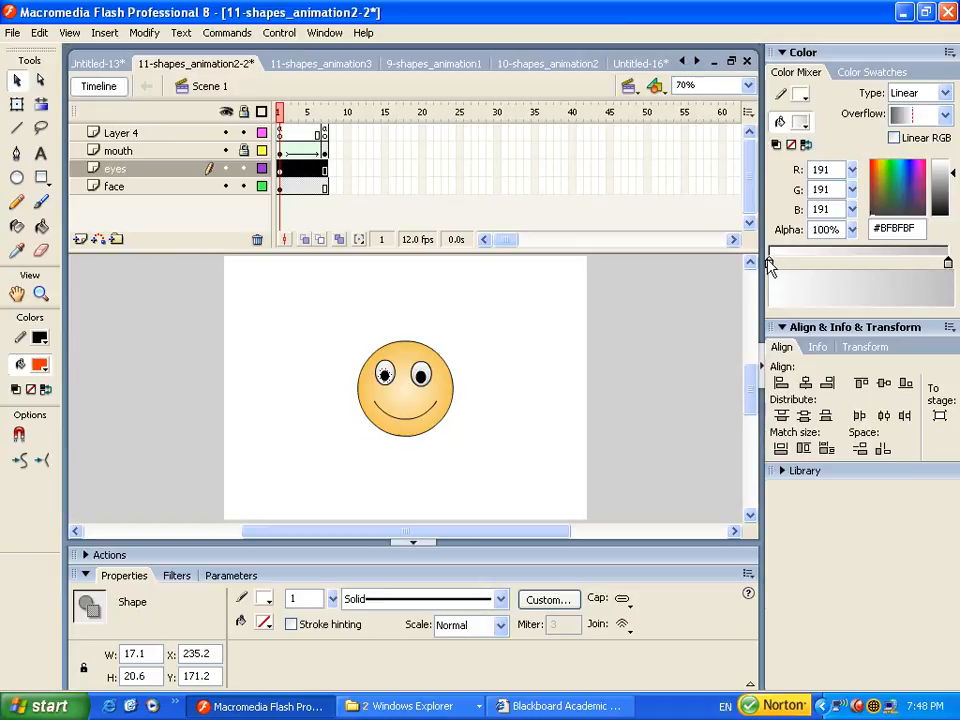
click(274, 349)
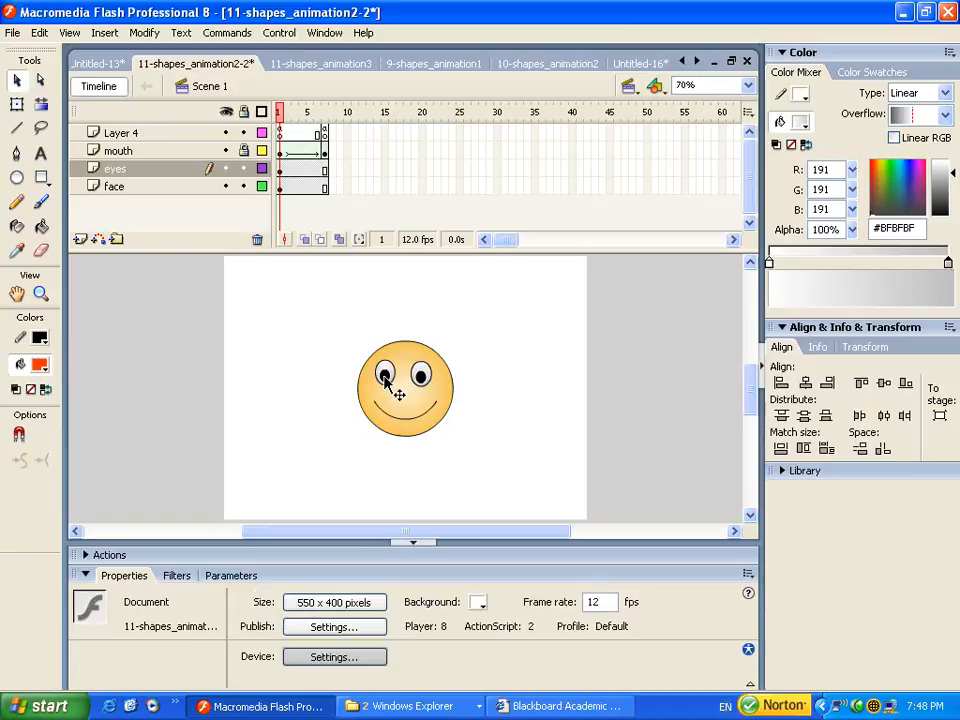
Select the pupil of the smiley's left eye to check its fill colour
click(385, 377)
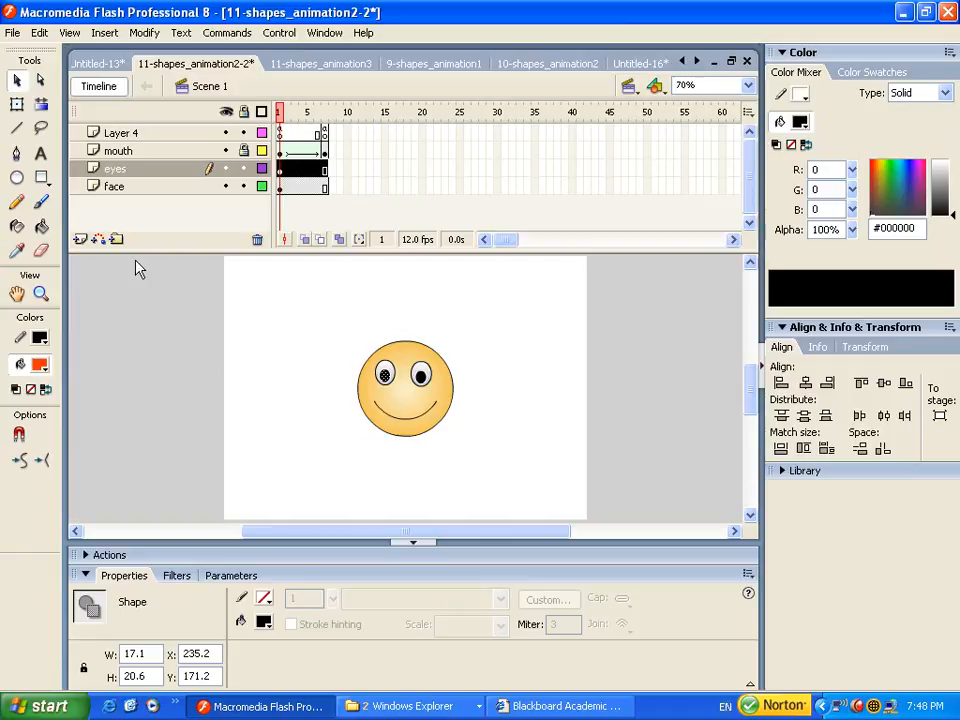
Draw an unfilled black-outlined circle beside the smiley and delete its upper part to leave a smile-shaped arc
click(18, 178)
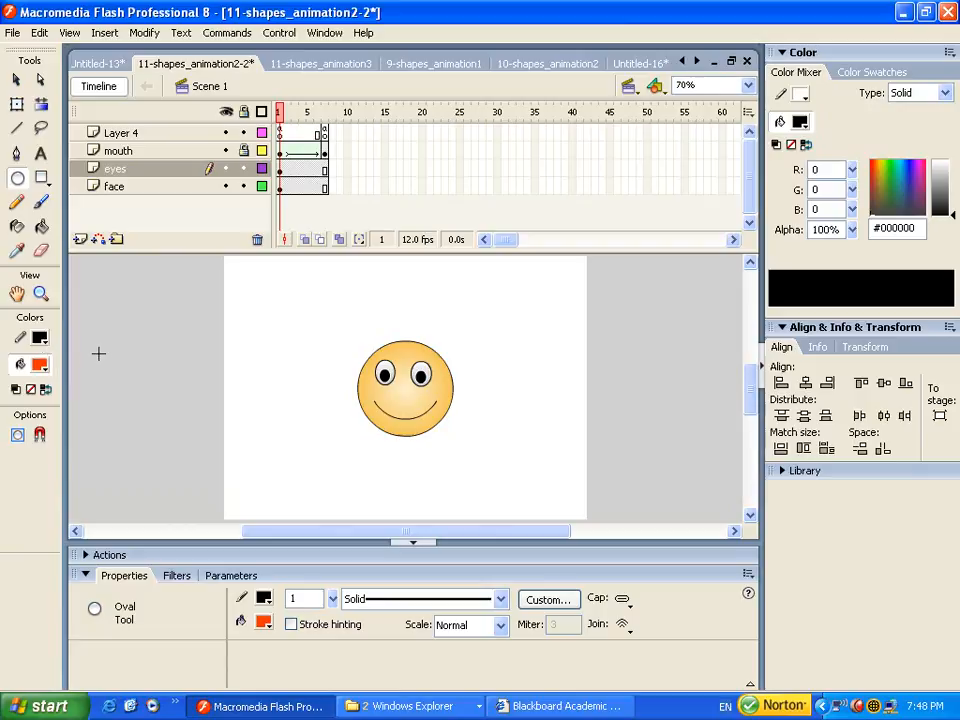
click(30, 389)
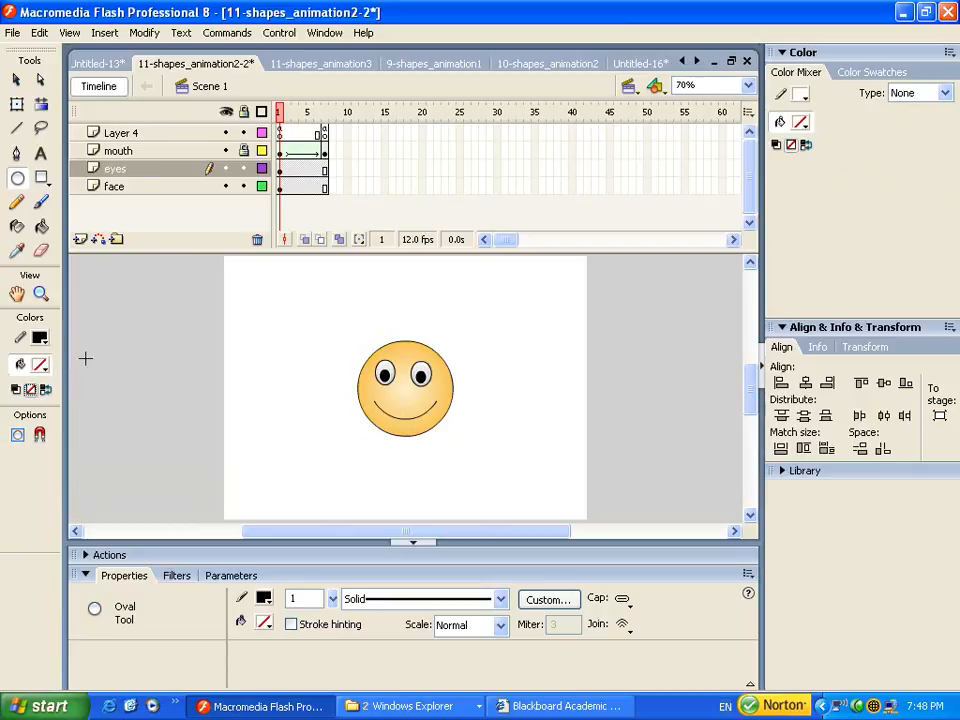
drag(188, 368, 280, 456)
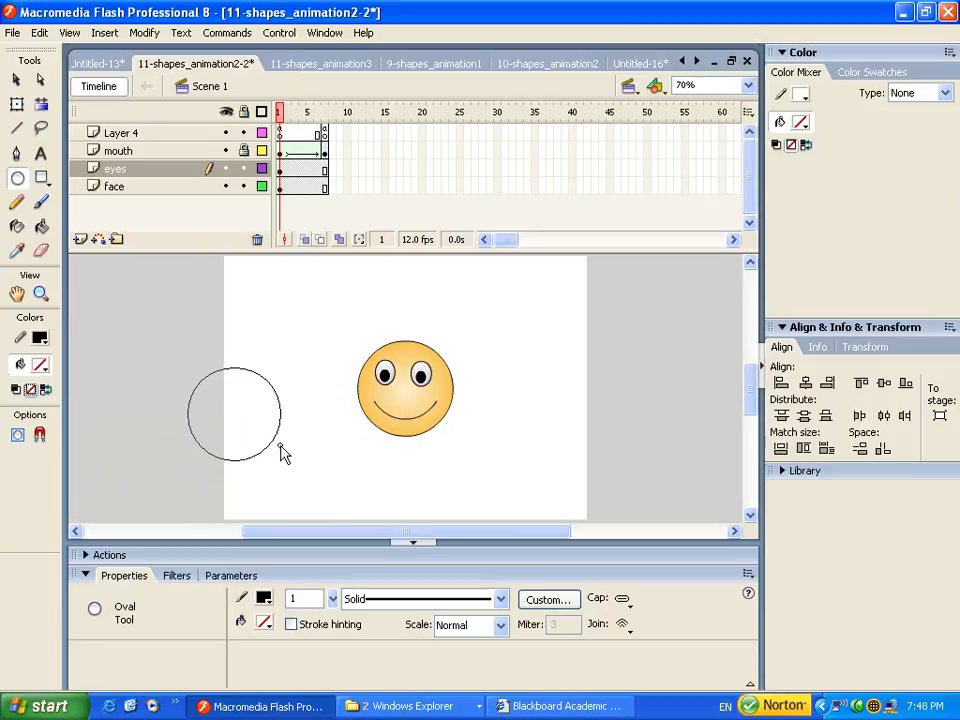
click(18, 80)
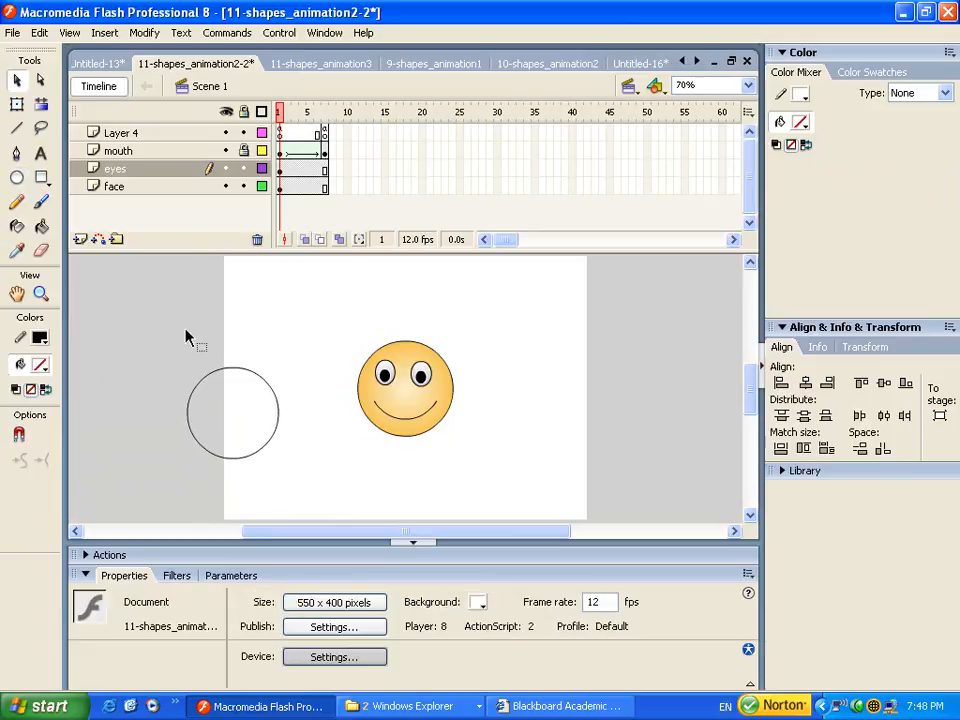
drag(135, 315, 295, 435)
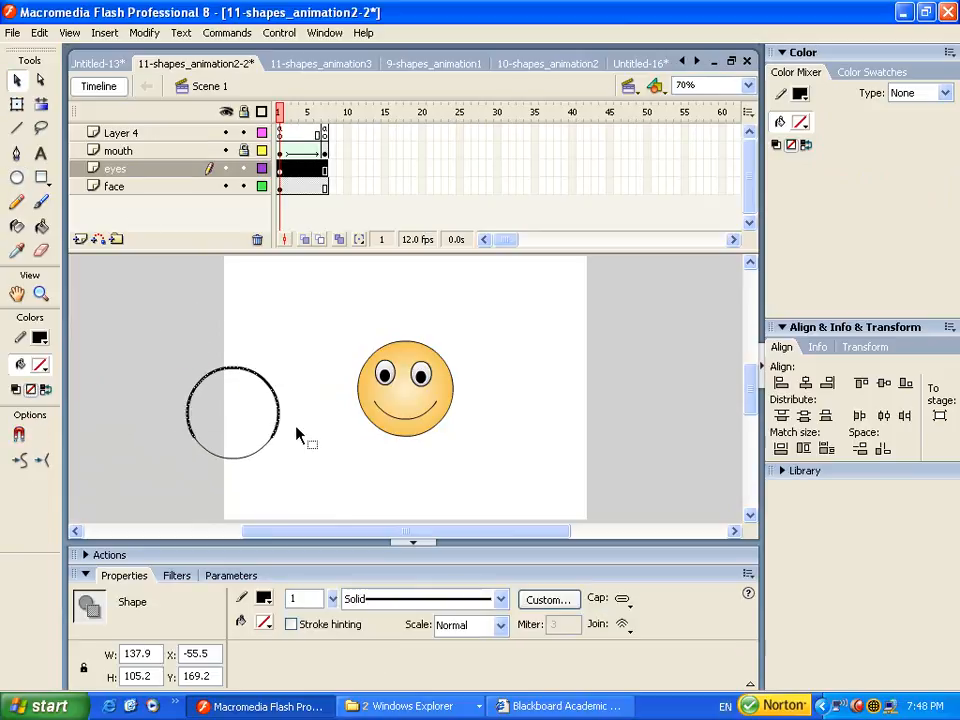
key(Delete)
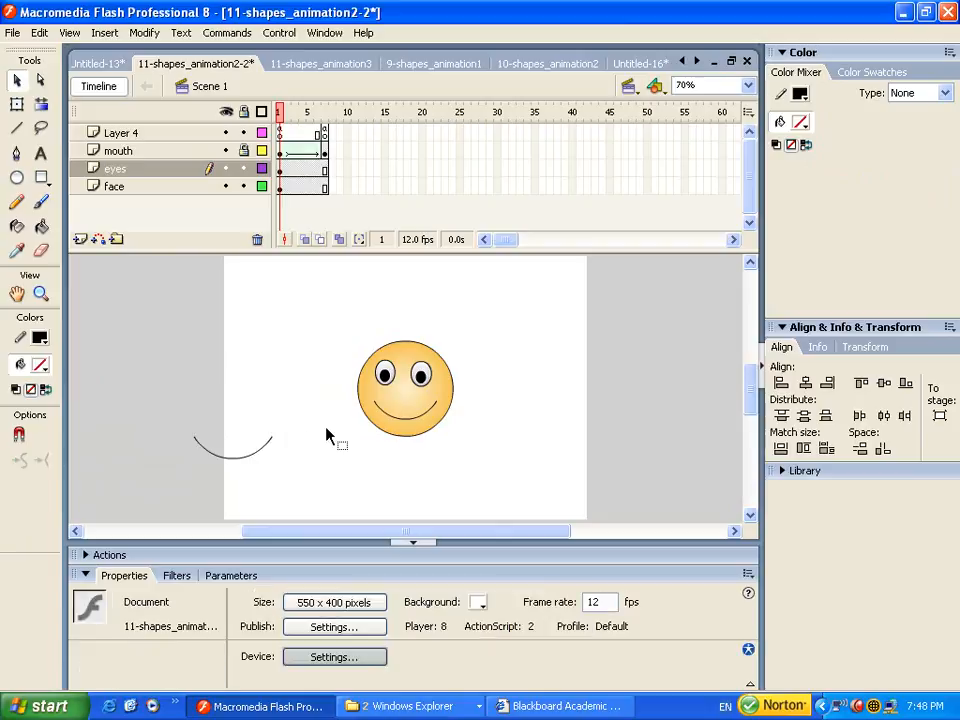
Move the practice arc off the stage and delete it
click(245, 458)
drag(236, 459, 195, 407)
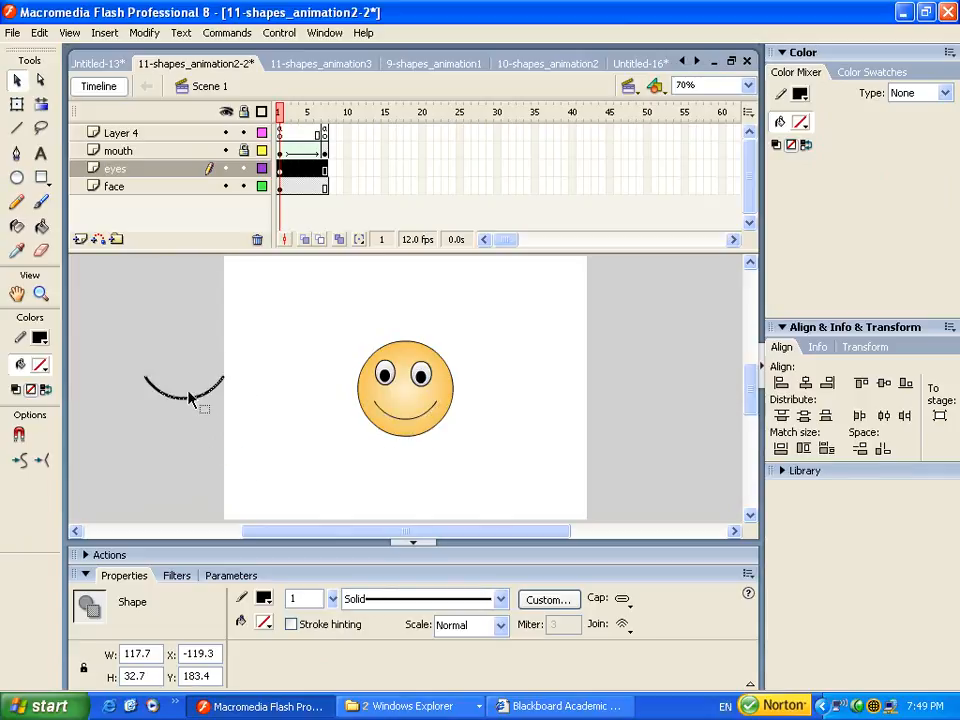
key(Delete)
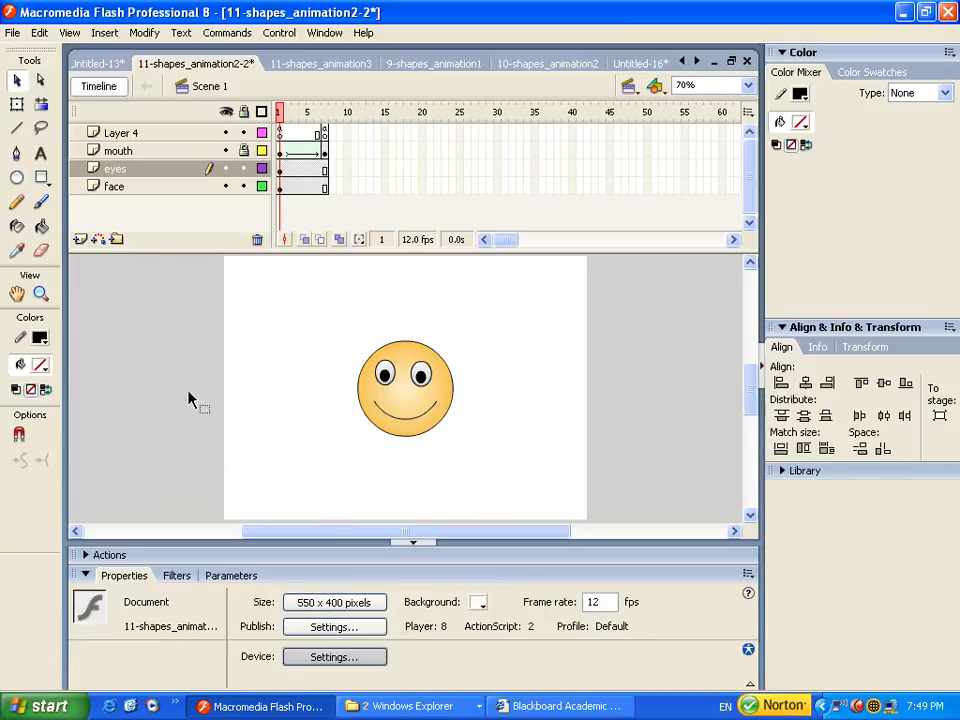
Unlock the mouth layer and compare the mouth in its keyframes at frames 1 and 7
click(281, 152)
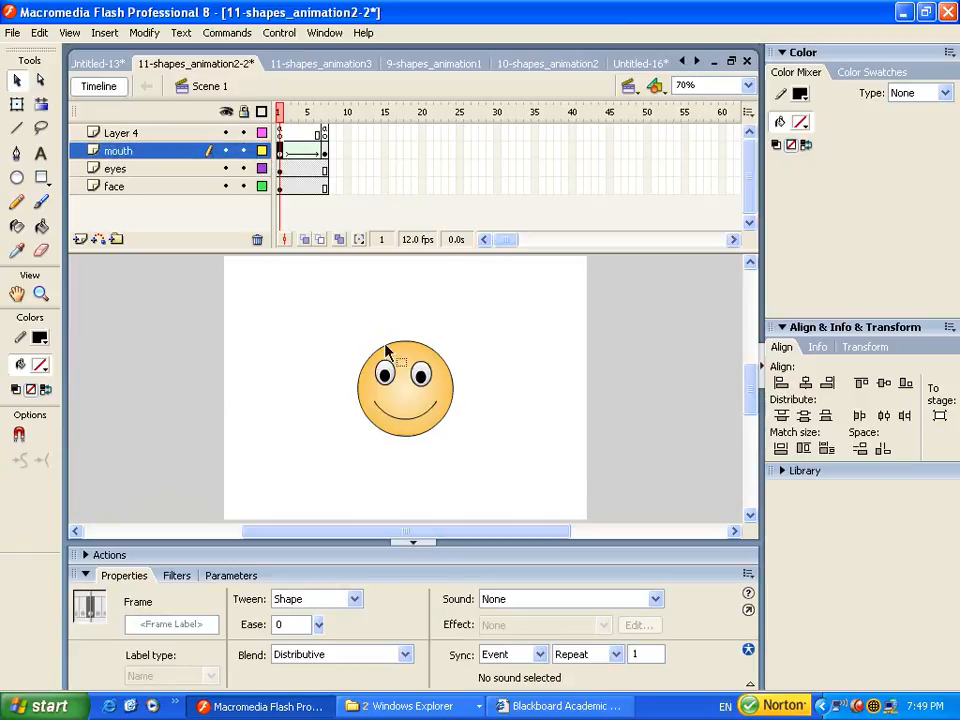
click(283, 156)
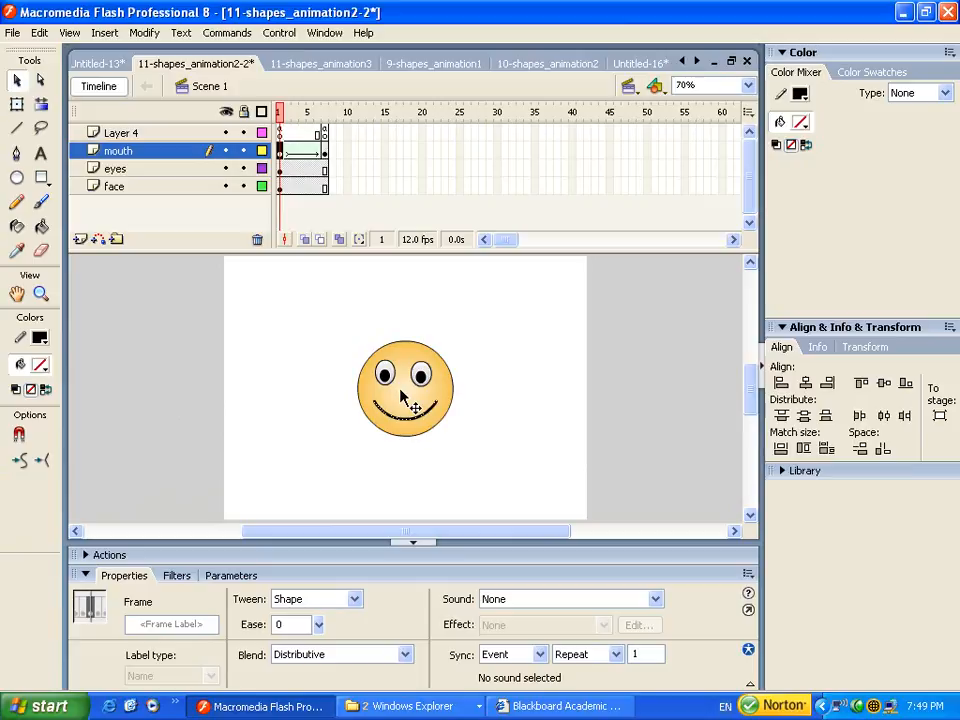
click(324, 151)
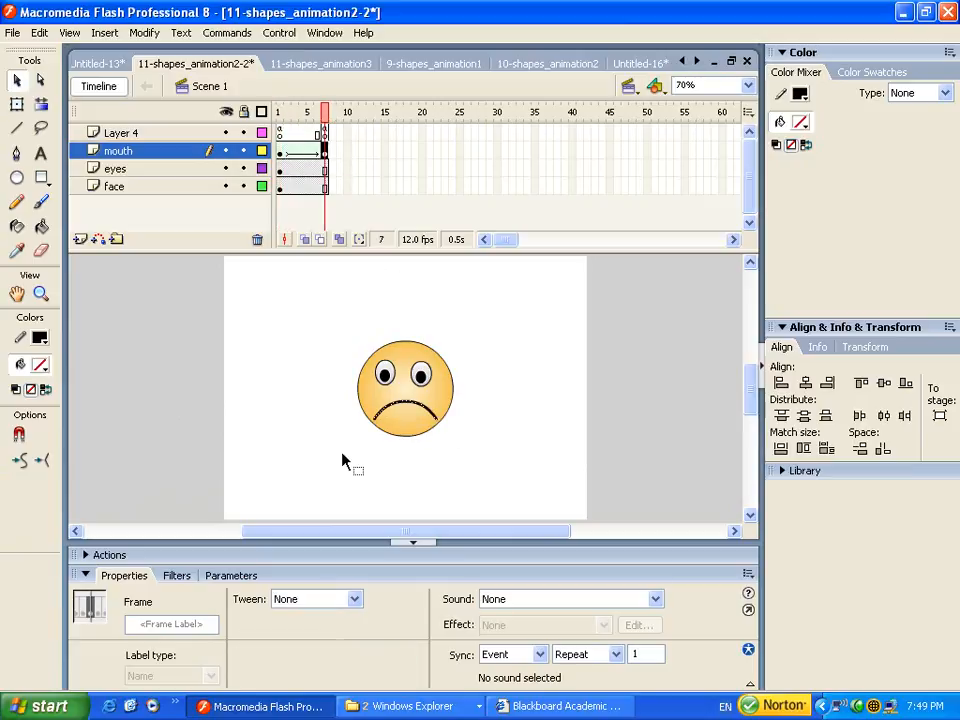
Copy frame 1 of the mouth layer, paste it over frame 7, and compare the two keyframes
click(281, 152)
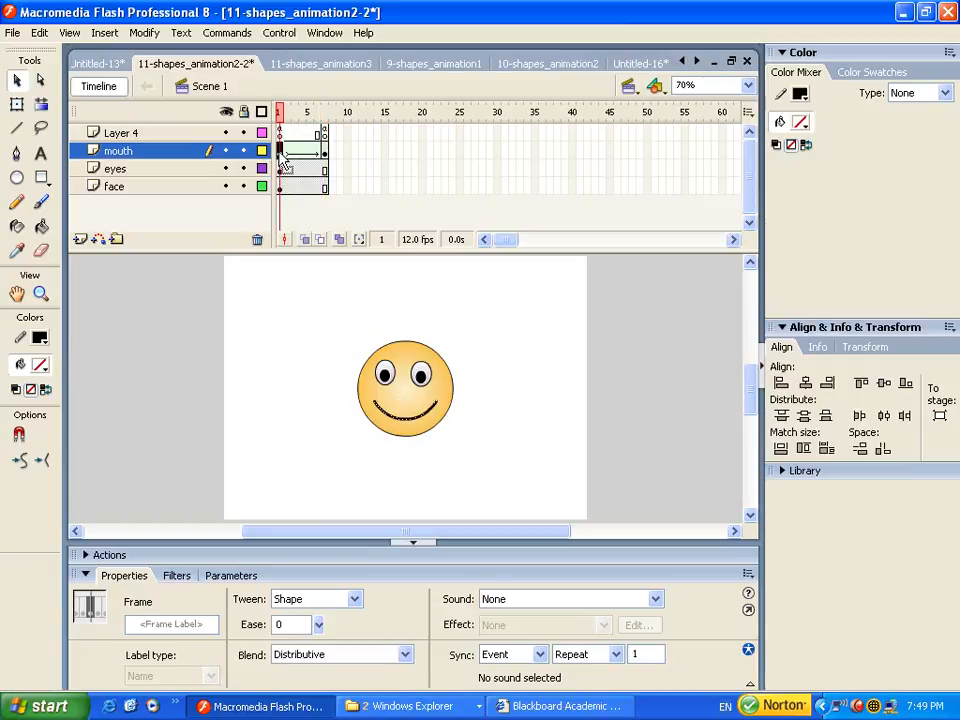
right_click(280, 152)
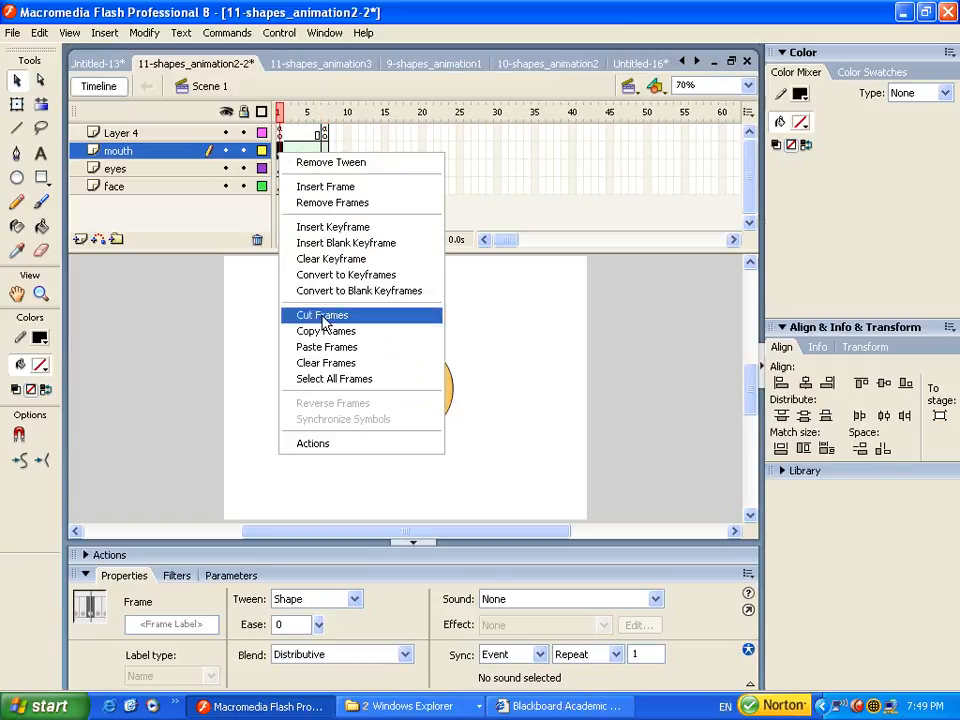
click(325, 331)
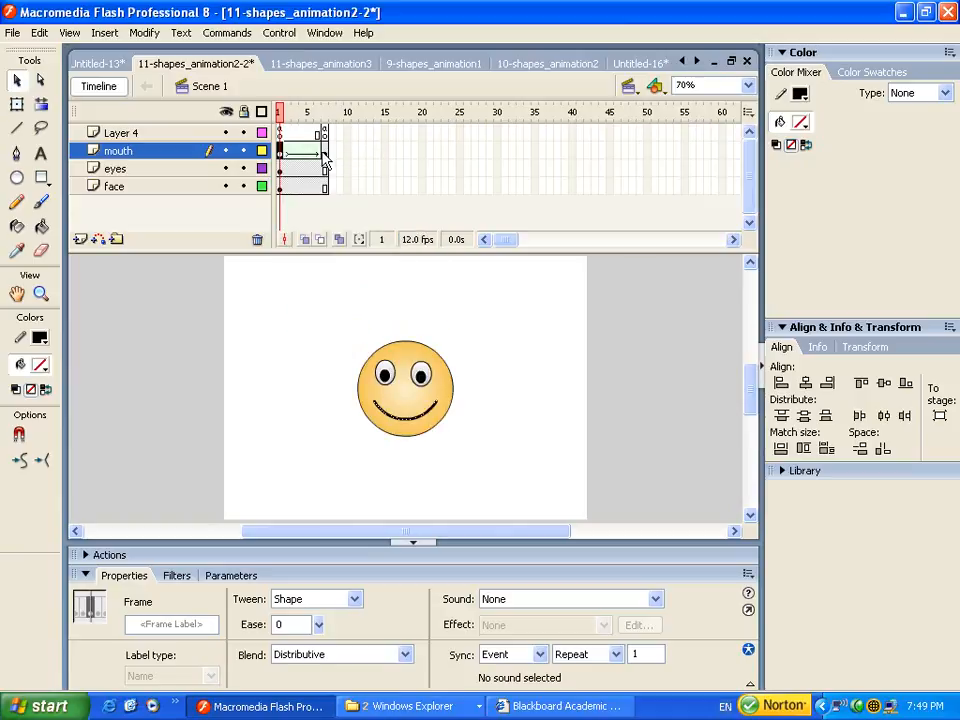
click(323, 152)
right_click(325, 153)
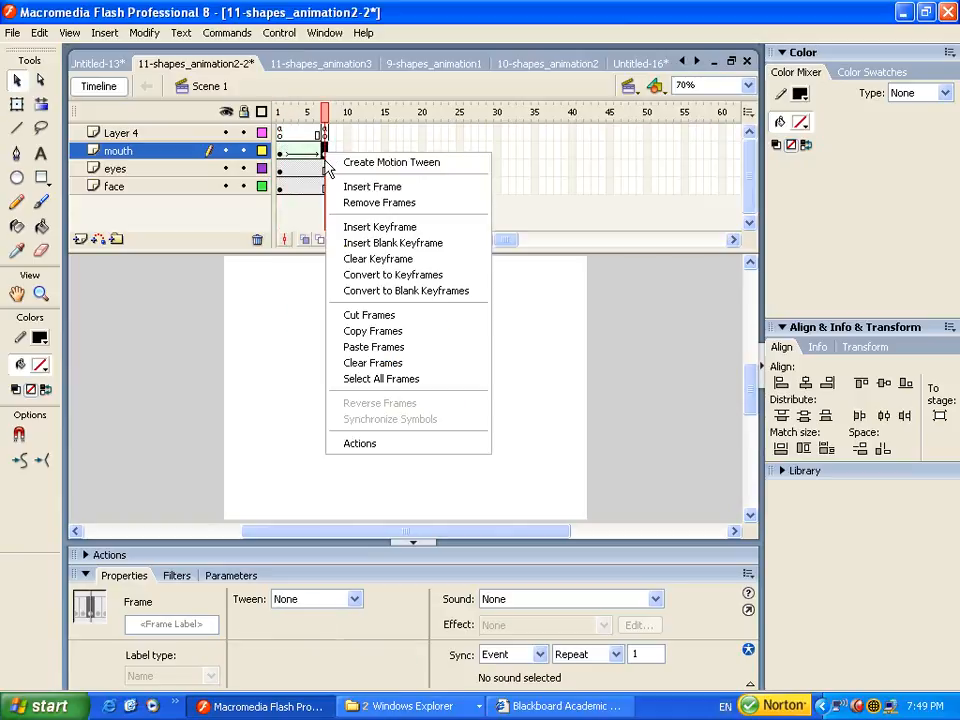
click(386, 347)
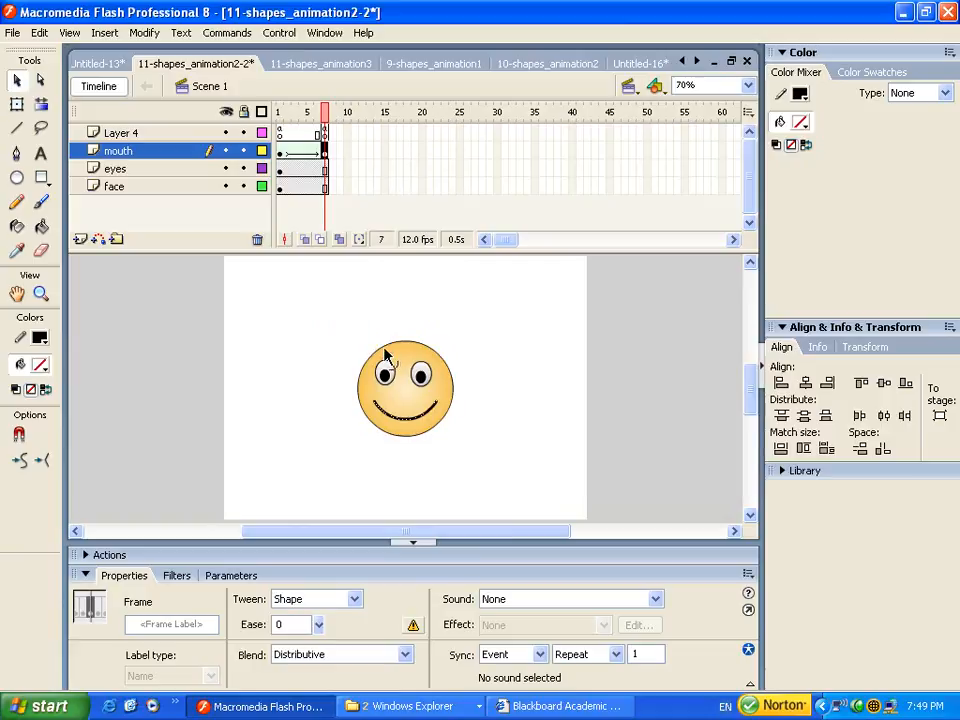
click(281, 152)
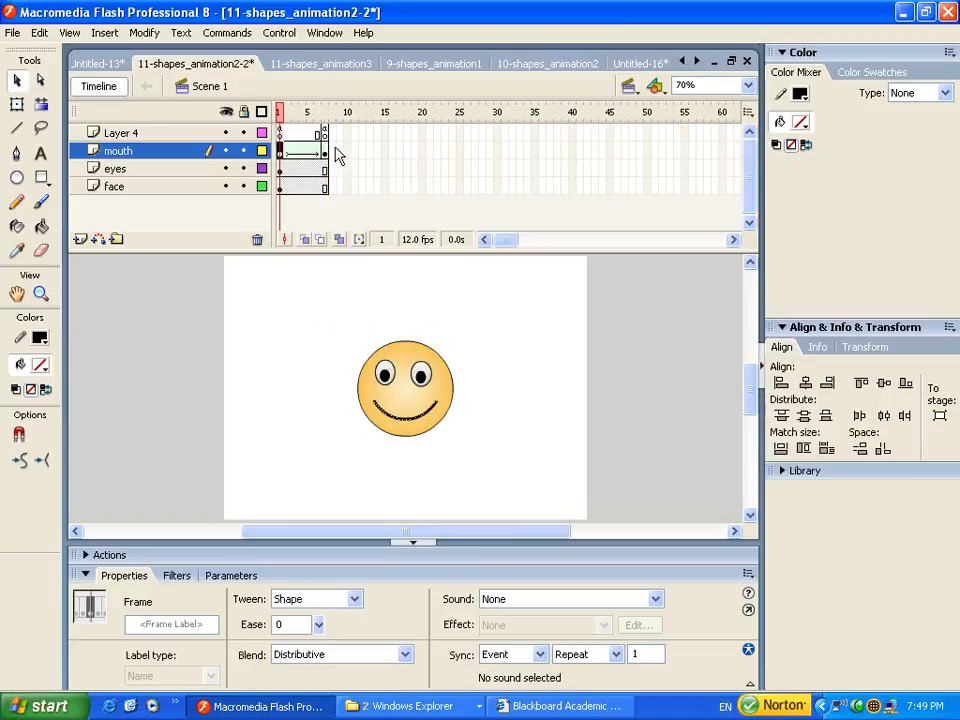
click(324, 152)
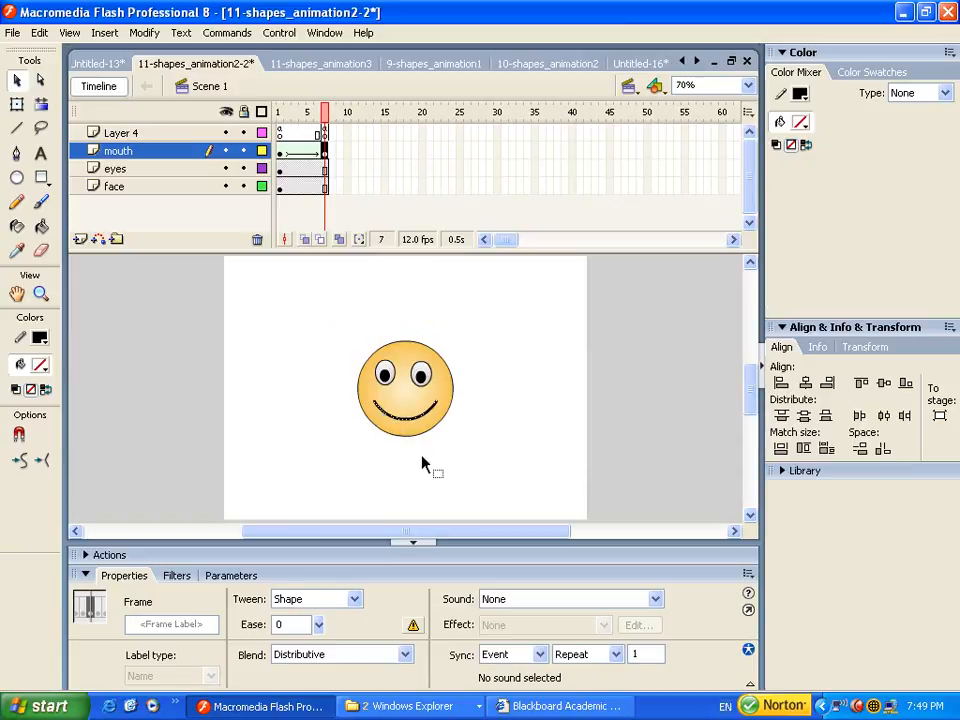
Select the mouth curve in frame 7 and flip it vertically into a frown
click(302, 412)
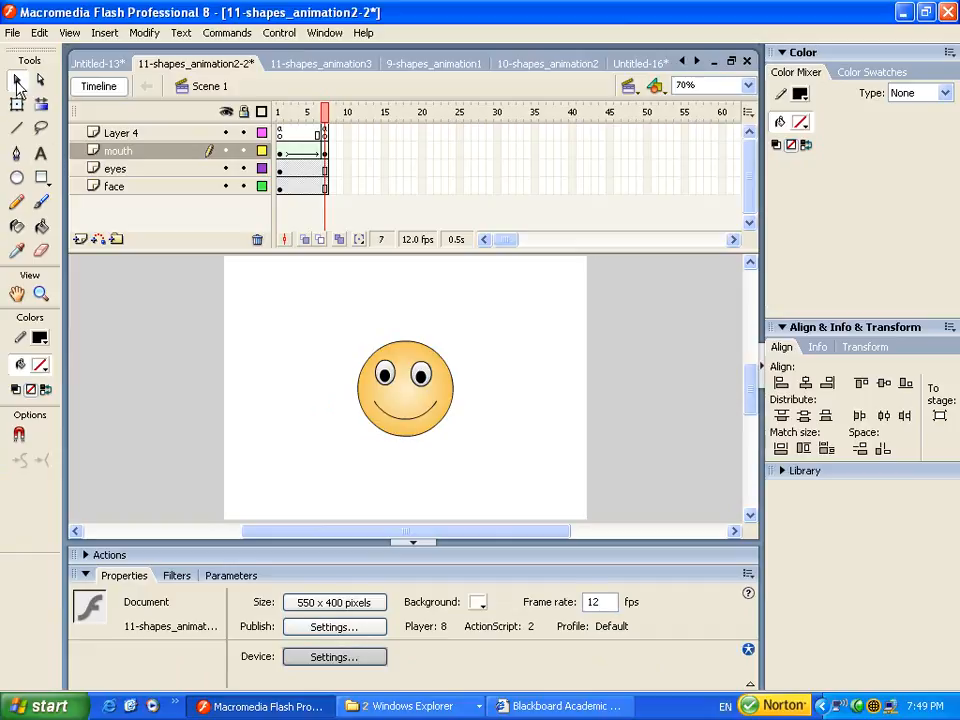
click(408, 420)
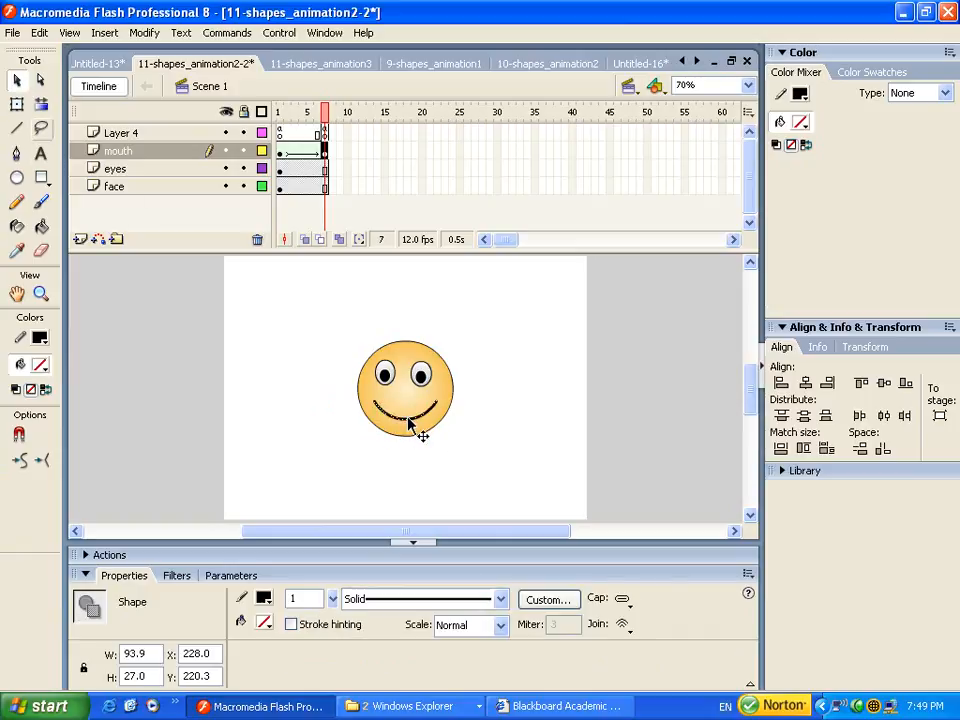
click(325, 151)
click(145, 33)
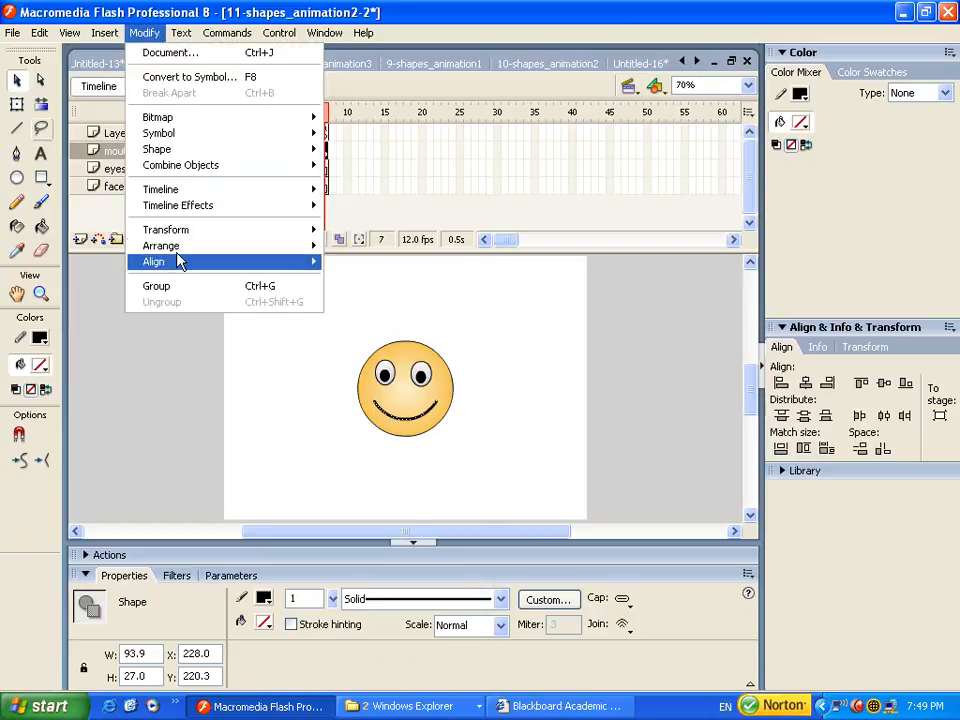
mouse_move(182, 228)
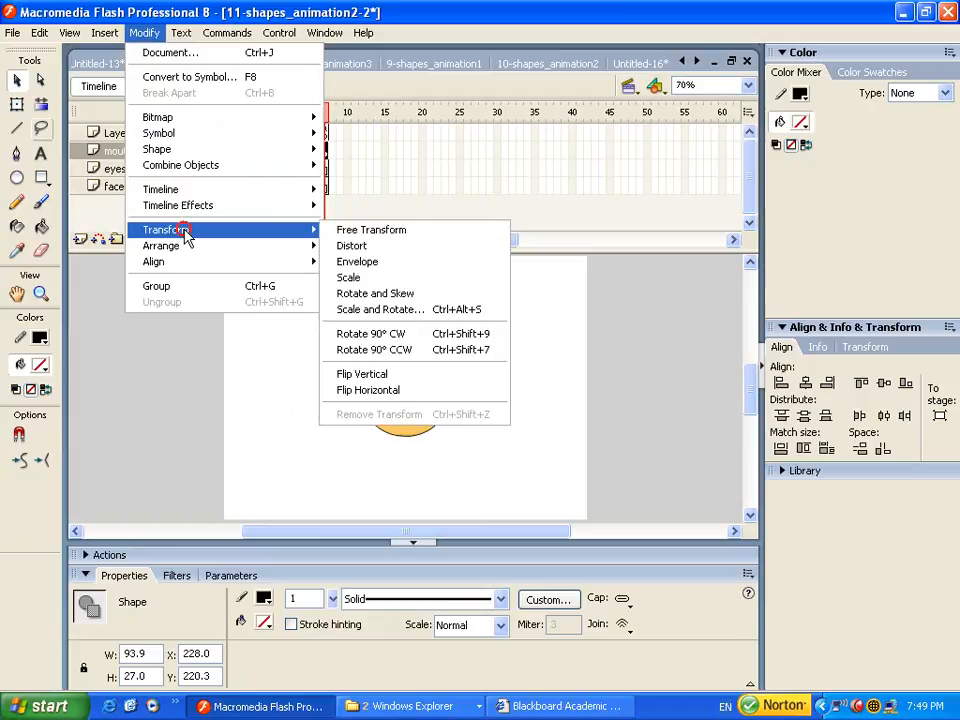
click(372, 376)
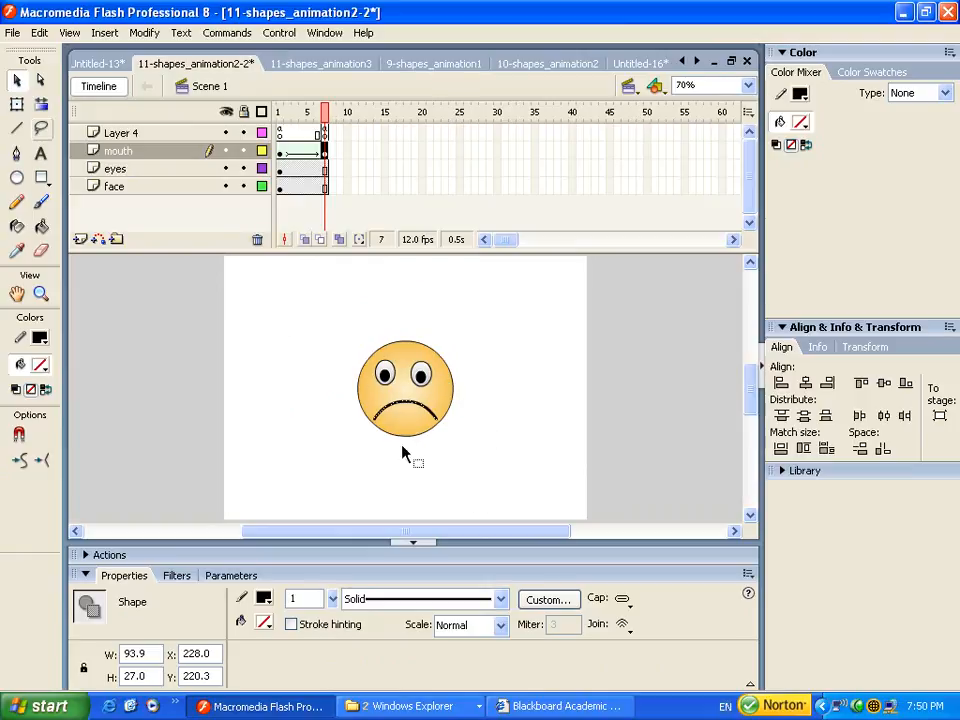
Check the tween type between the mouth keyframes and play the animation from frame 1
click(288, 151)
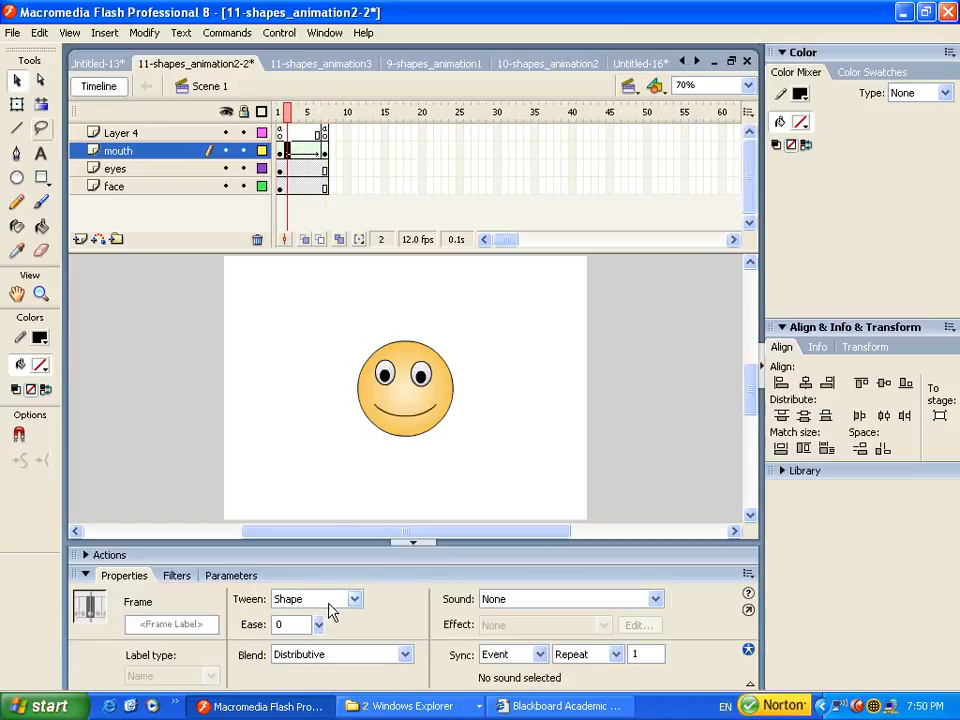
drag(287, 111, 263, 110)
key(Return)
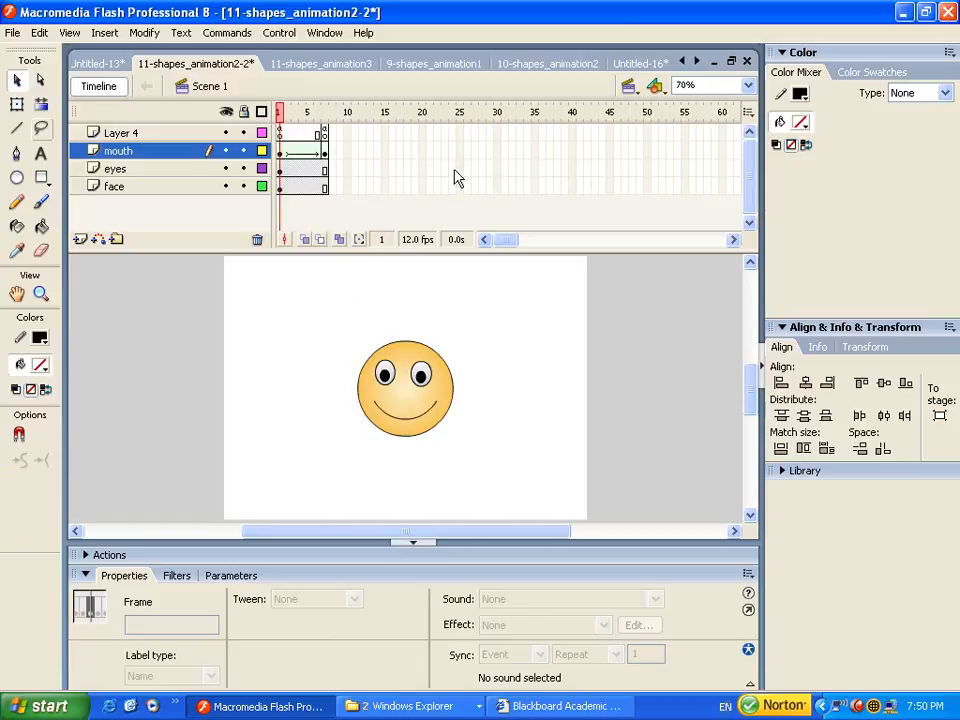
Switch to the 9-shapes_animation1 document, preview it, and compare the green circle in Layer 1 at frames 1 and 20
click(341, 67)
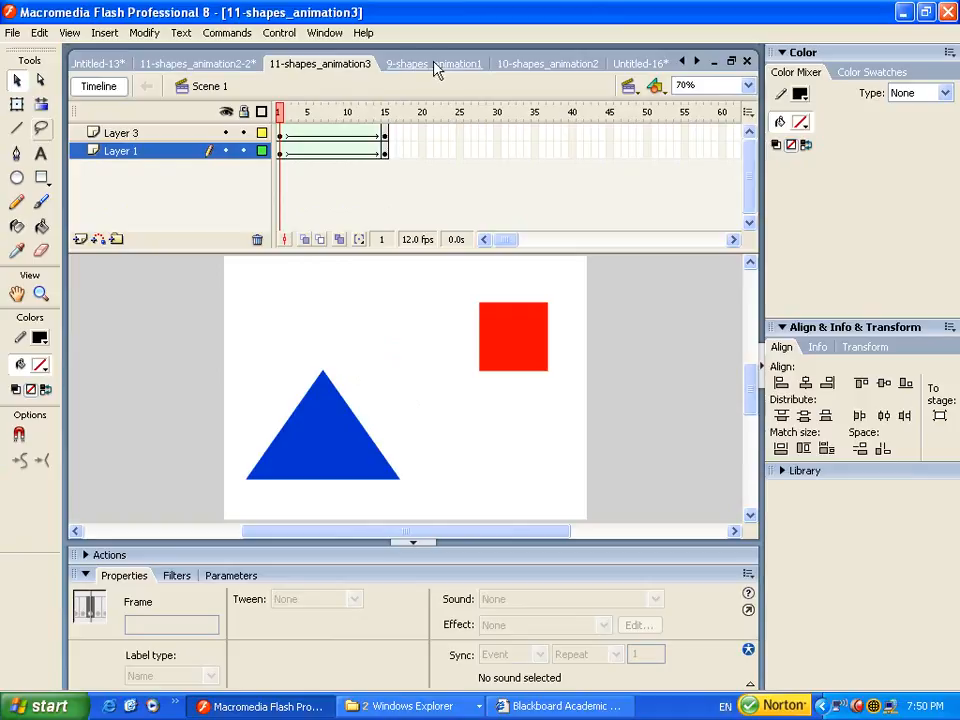
click(438, 66)
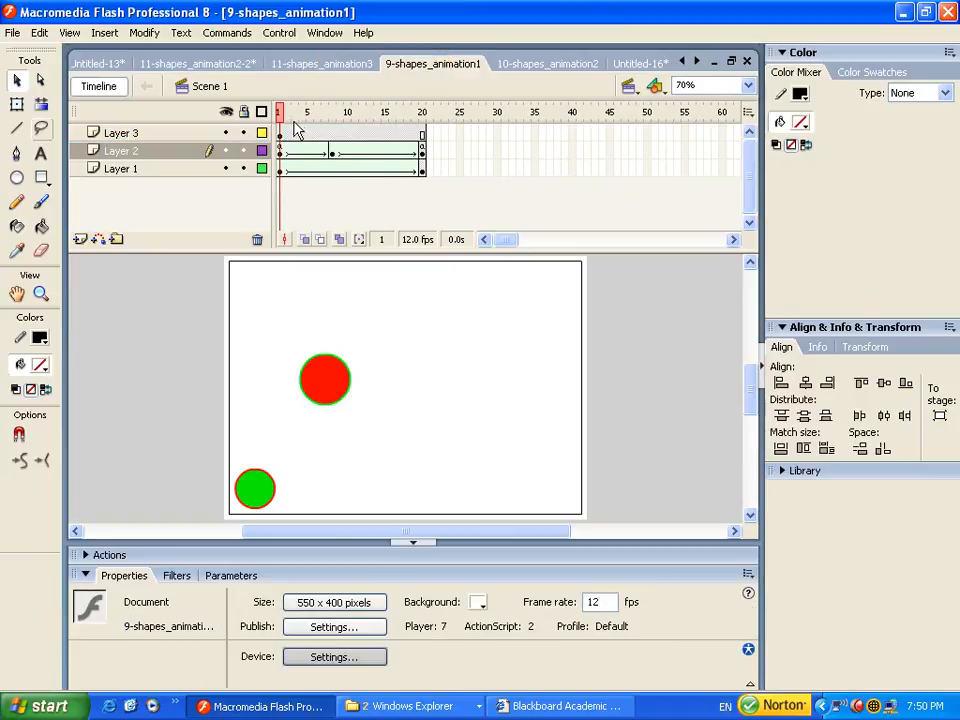
mouse_move(280, 111)
mouse_down()
mouse_move(416, 112)
mouse_move(270, 118)
mouse_up()
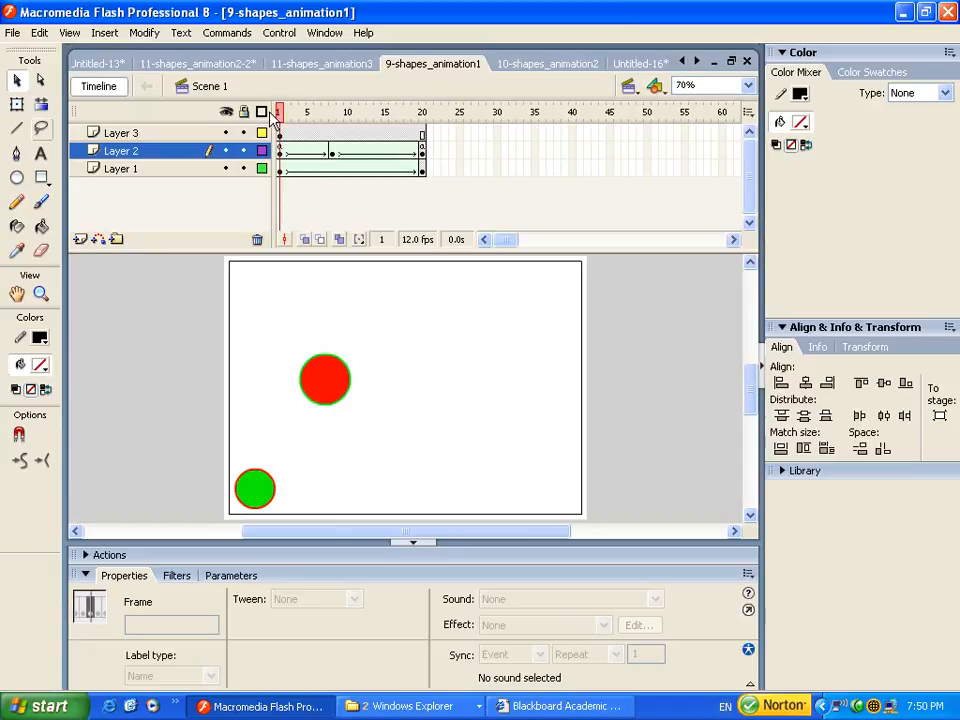
click(280, 169)
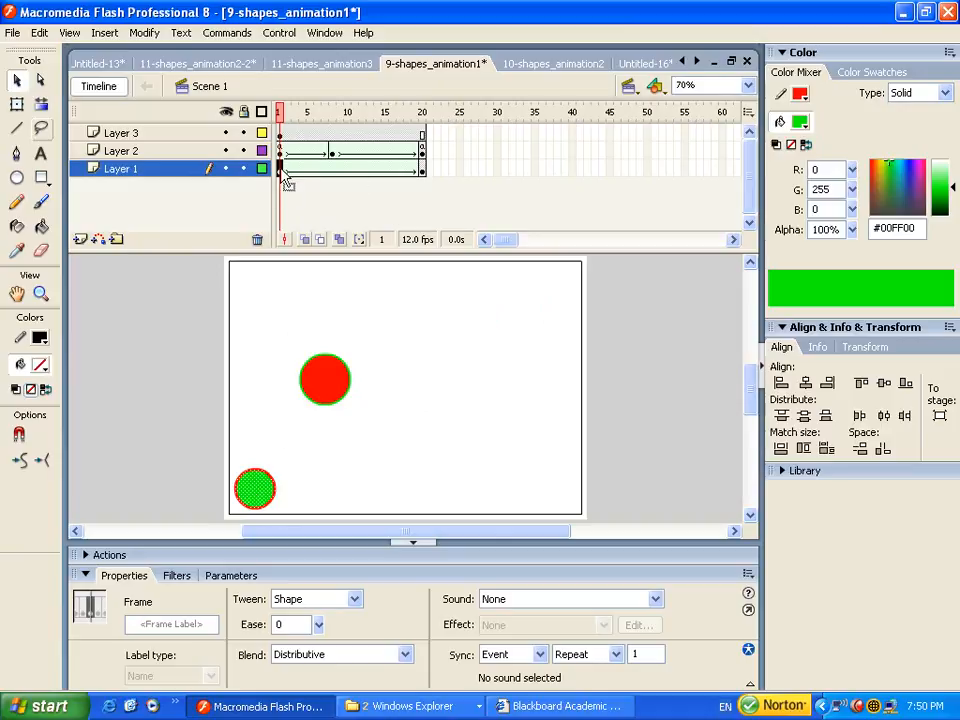
click(423, 170)
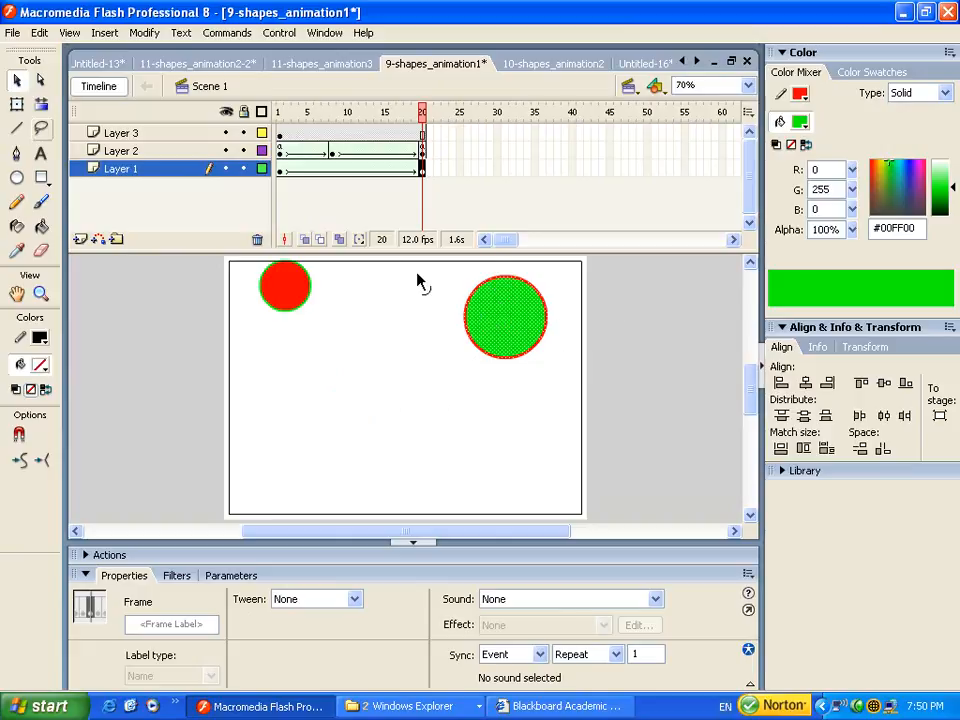
Examine the red circle in Layer 2 at keyframes 1, 8 and 20, and scrub the animation back to frame 1
click(121, 150)
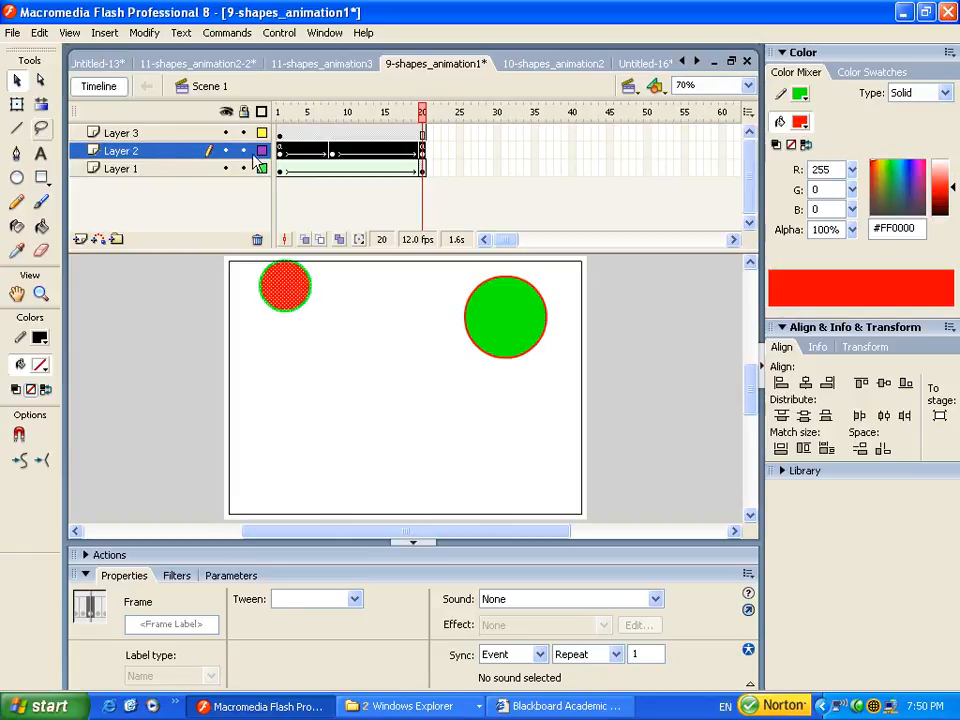
click(281, 111)
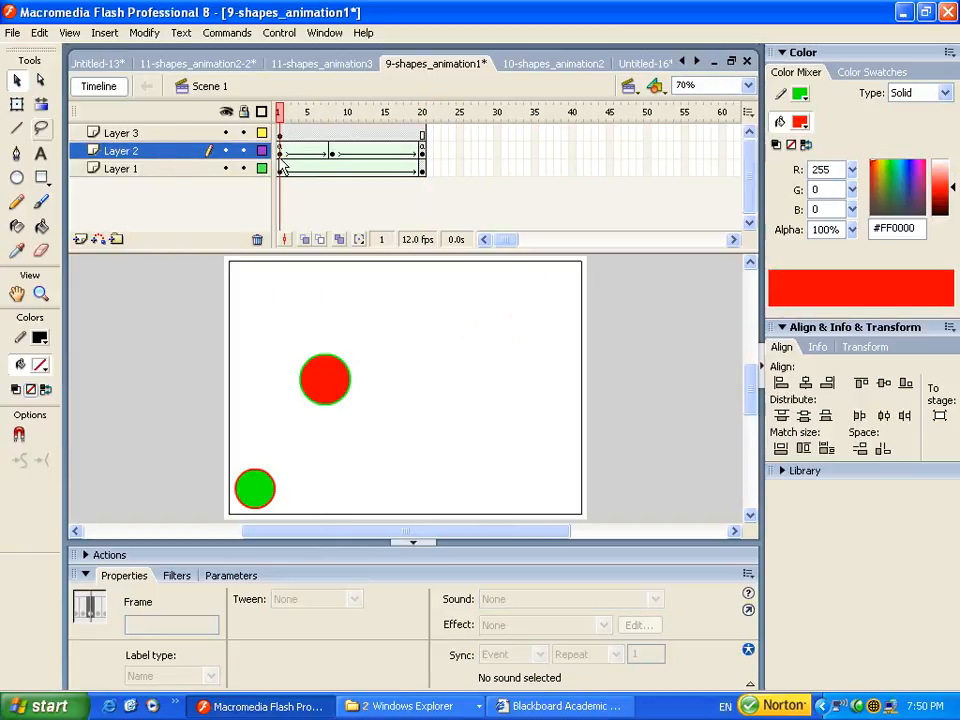
click(280, 151)
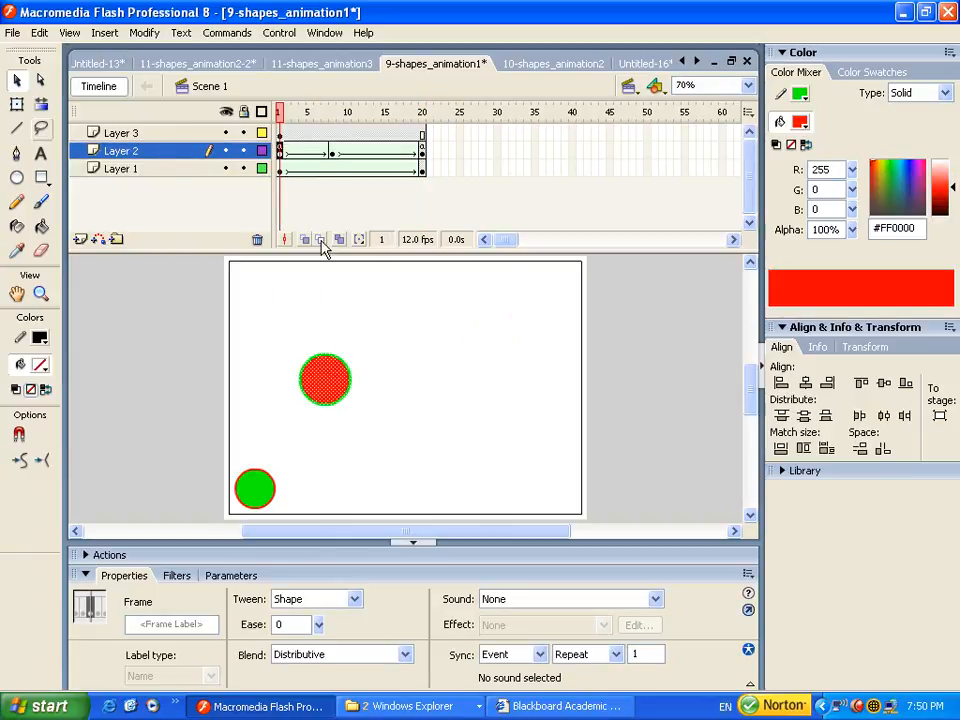
drag(284, 118, 337, 113)
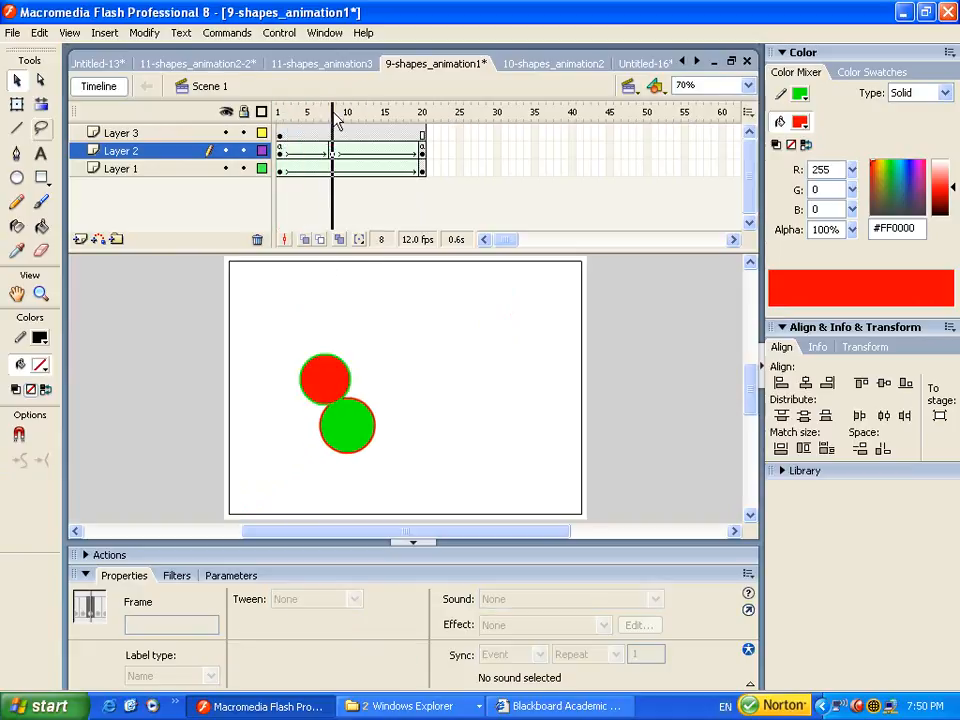
click(333, 152)
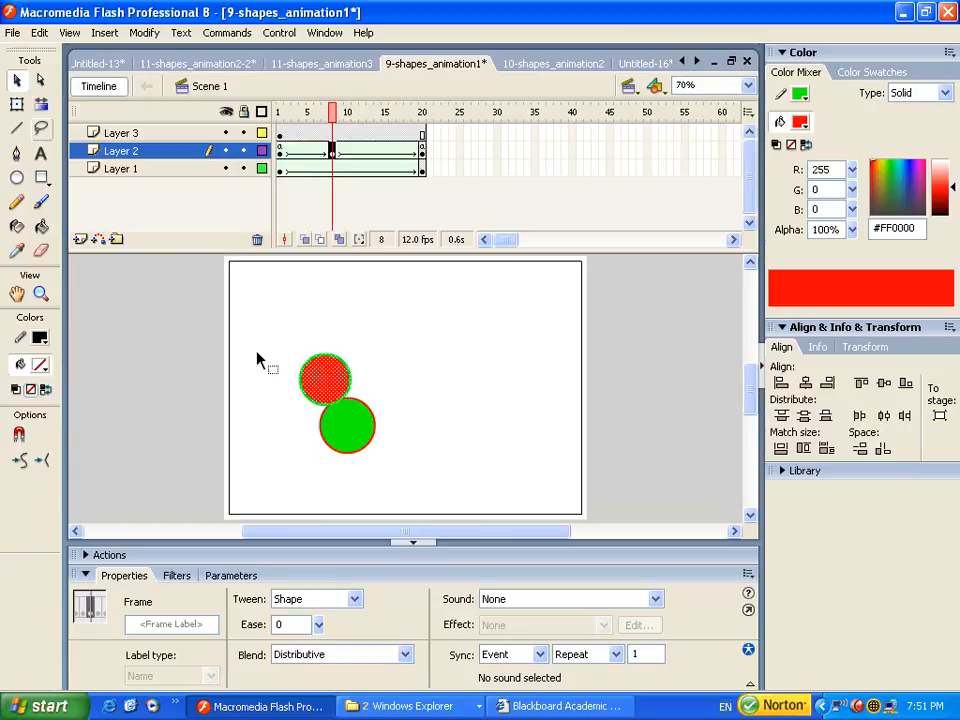
click(335, 113)
mouse_move(335, 113)
mouse_down()
mouse_move(424, 120)
mouse_move(334, 114)
mouse_up()
click(421, 150)
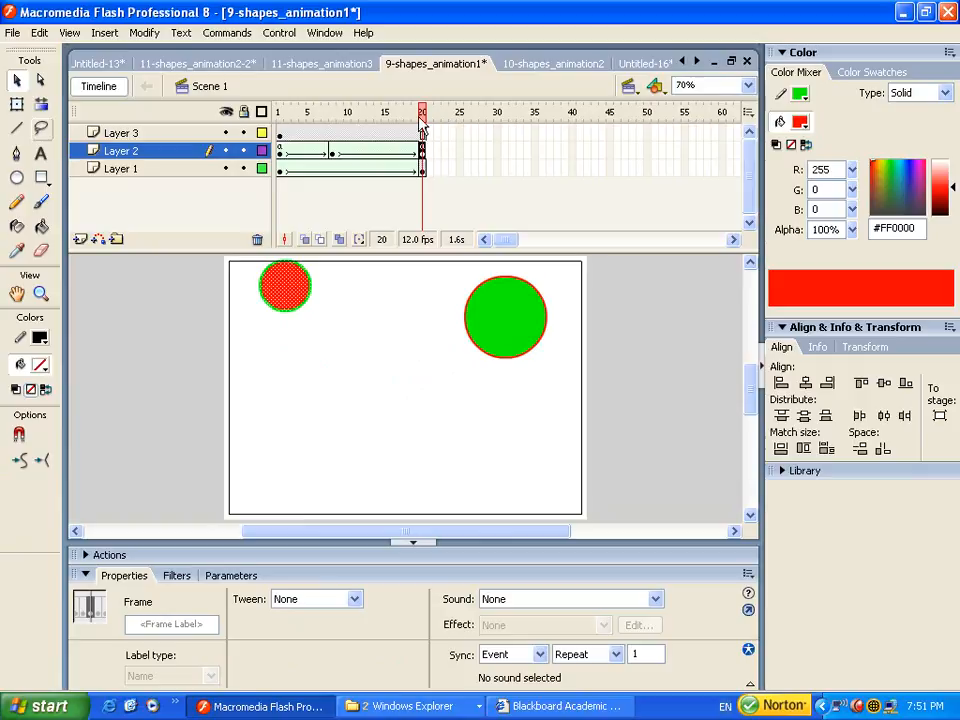
drag(420, 109, 271, 103)
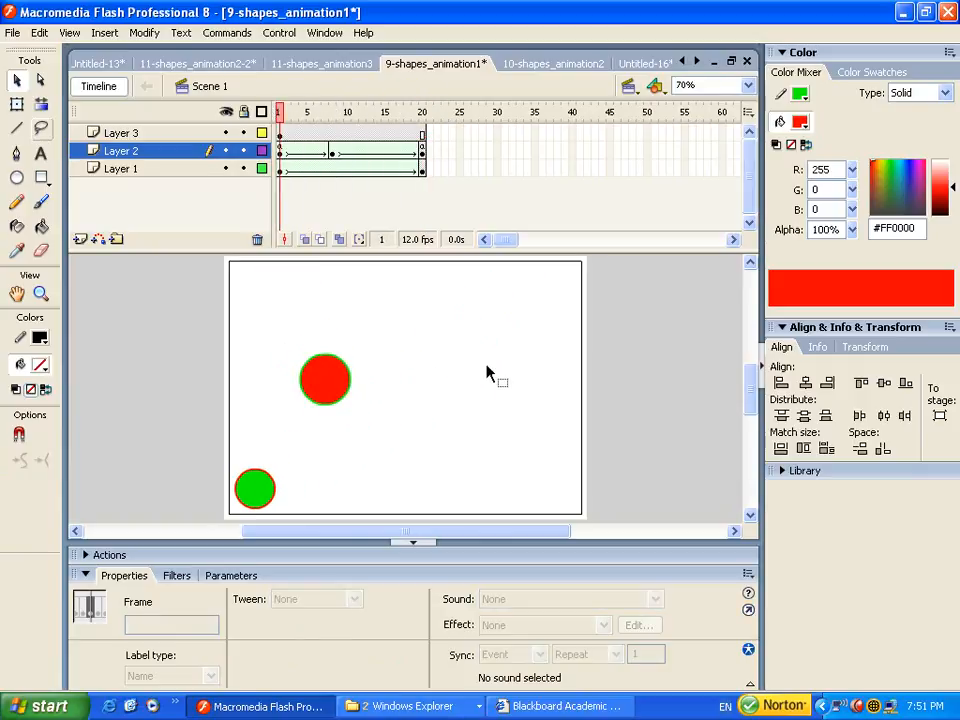